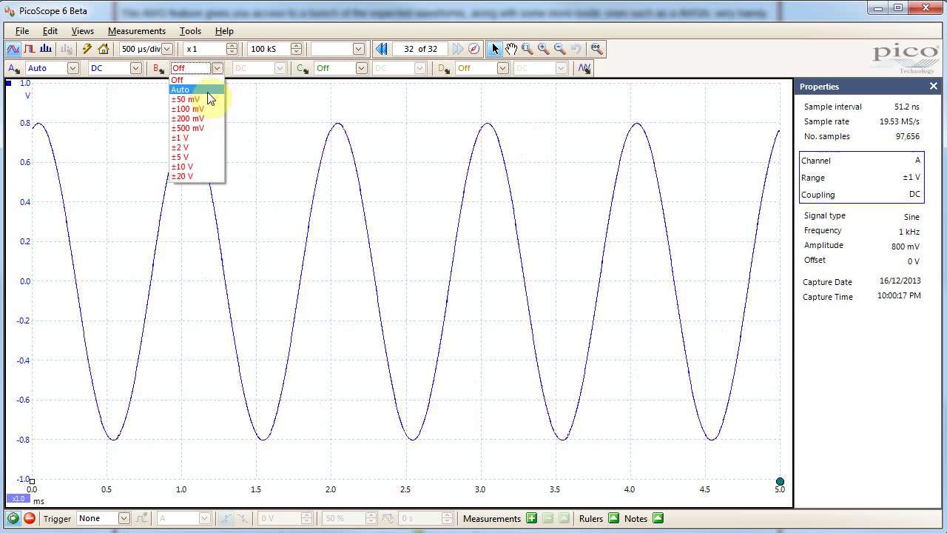
# - Enable channel B with the Auto range and switch it off again, and enable channel C with the Auto range
pyautogui.click(210, 95)
pyautogui.click(208, 74)
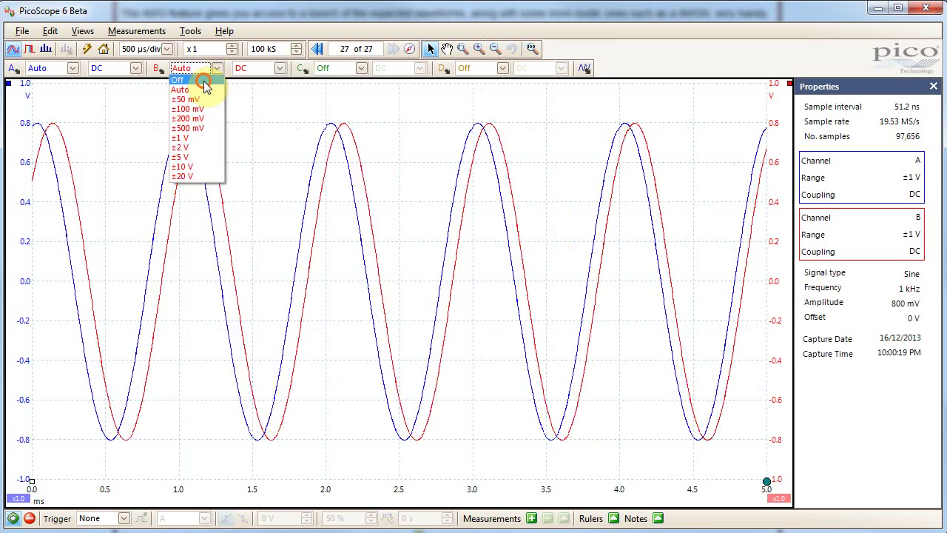
pyautogui.click(204, 81)
pyautogui.click(329, 69)
pyautogui.click(332, 88)
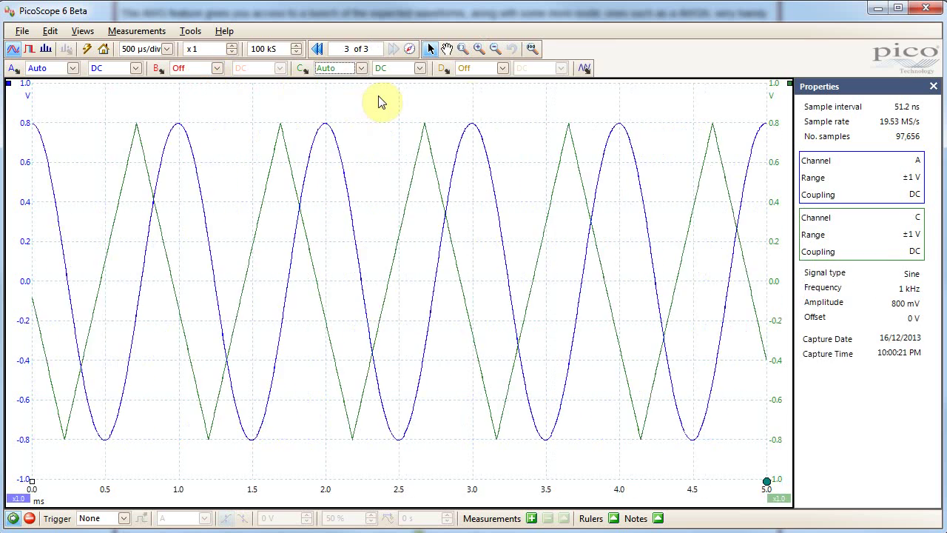
# - Open the Arbitrary Waveform Generator from the demo signal settings for channel B and close it without changes
pyautogui.click(586, 69)
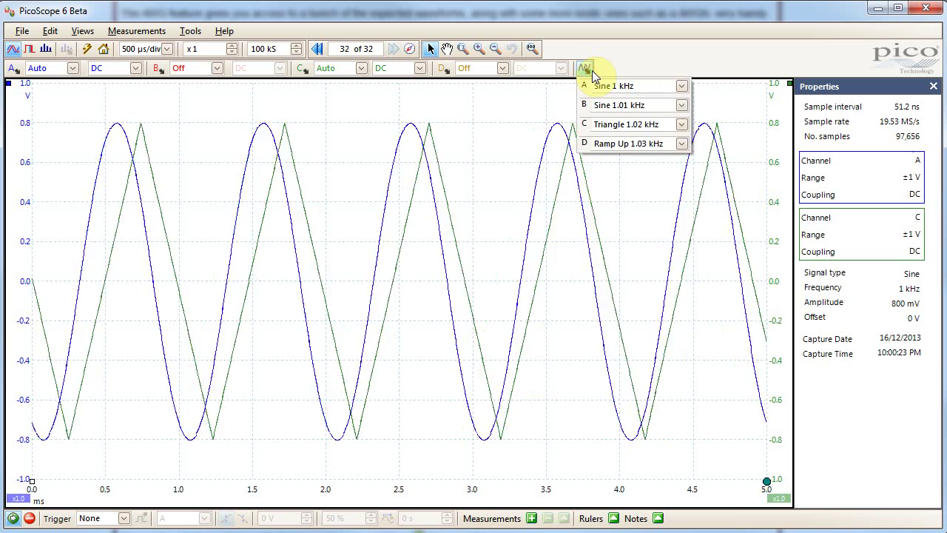
pyautogui.click(640, 106)
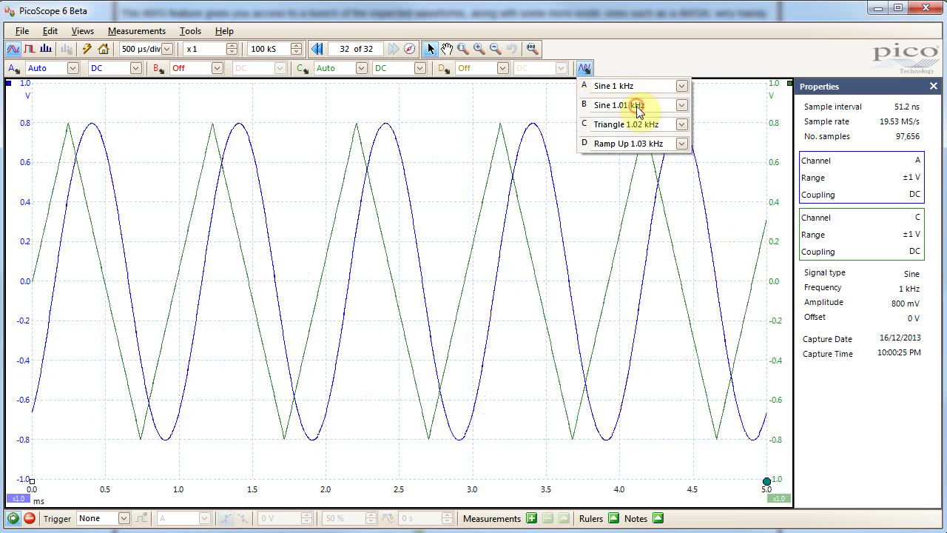
pyautogui.click(697, 146)
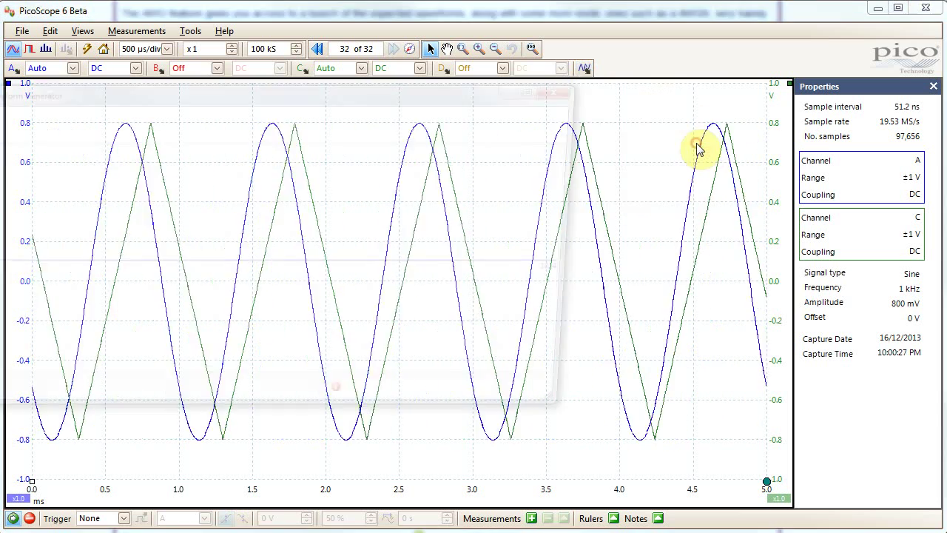
pyautogui.click(575, 90)
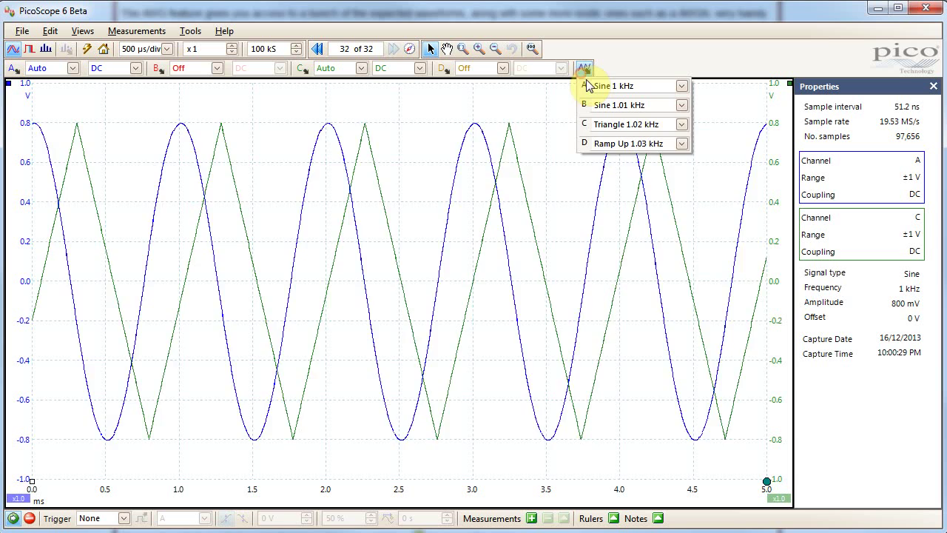
# - Try the Ramp Up waveform for channel B's demo signal and settle on Square
pyautogui.click(664, 107)
pyautogui.click(706, 123)
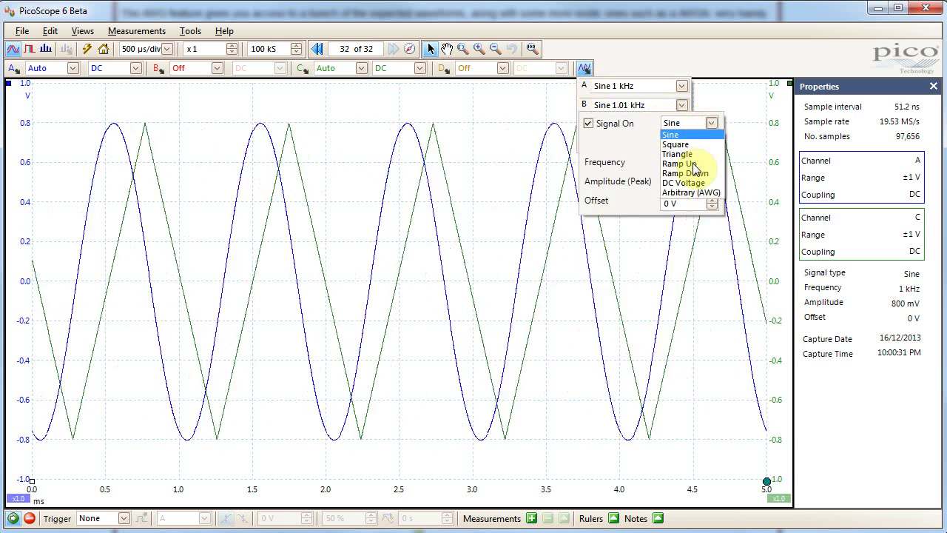
pyautogui.click(688, 164)
pyautogui.click(689, 124)
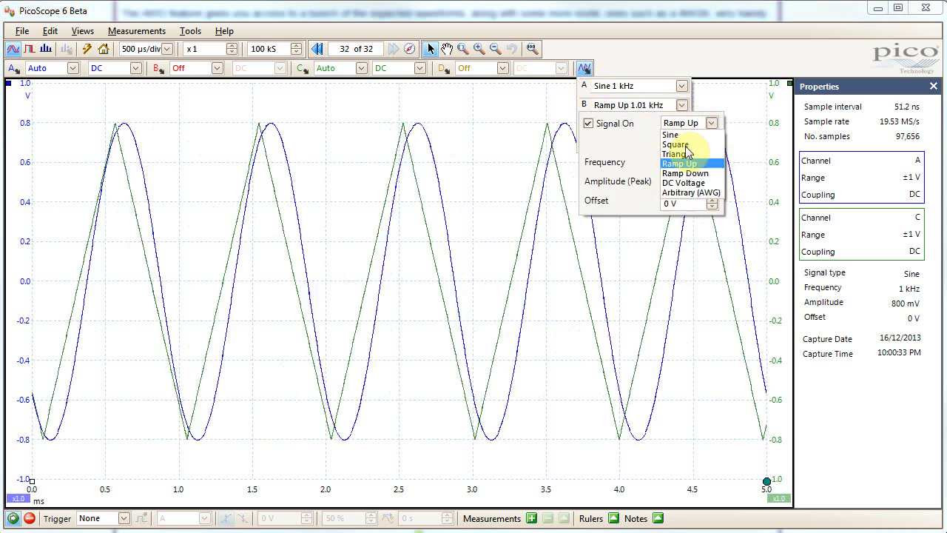
pyautogui.click(674, 144)
pyautogui.click(584, 67)
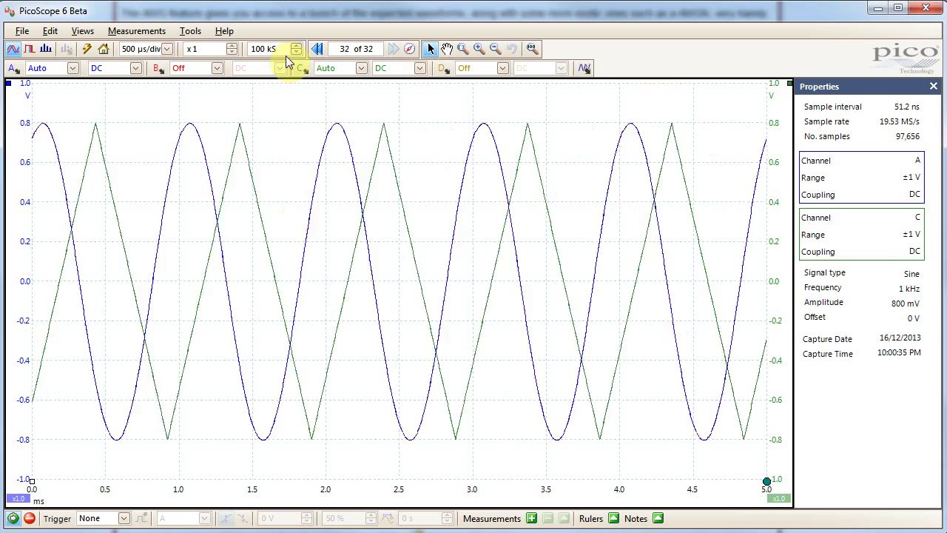
pyautogui.click(194, 68)
pyautogui.click(189, 82)
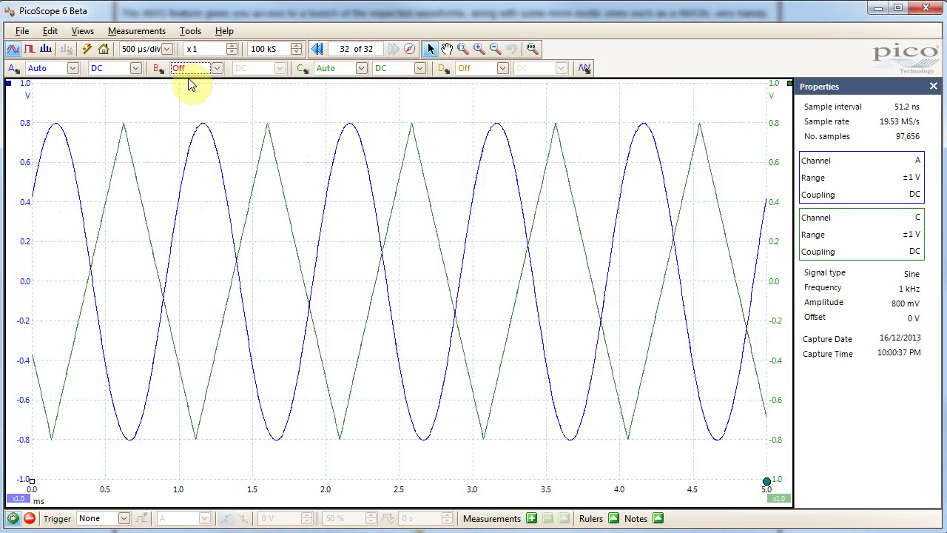
pyautogui.click(189, 69)
pyautogui.click(660, 64)
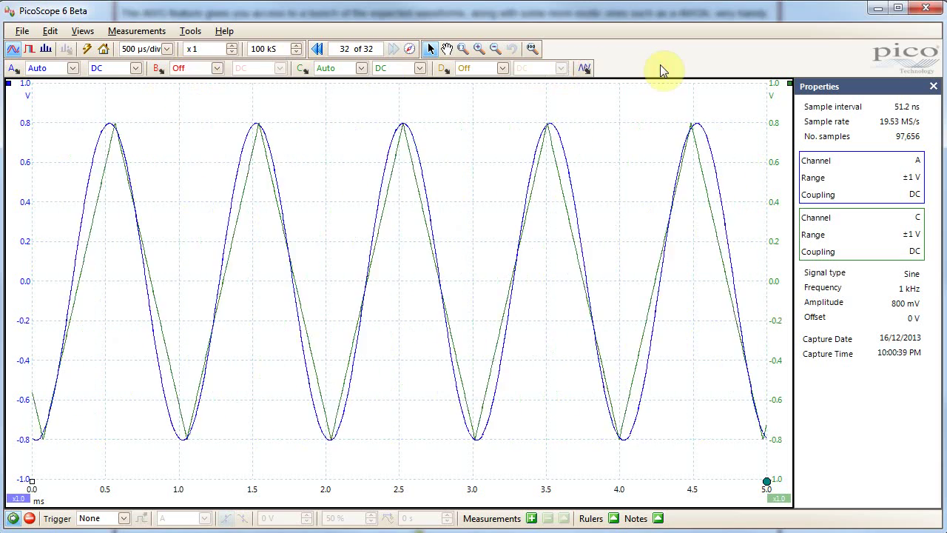
# - Turn channel C off so that only channel A stays enabled
pyautogui.click(353, 69)
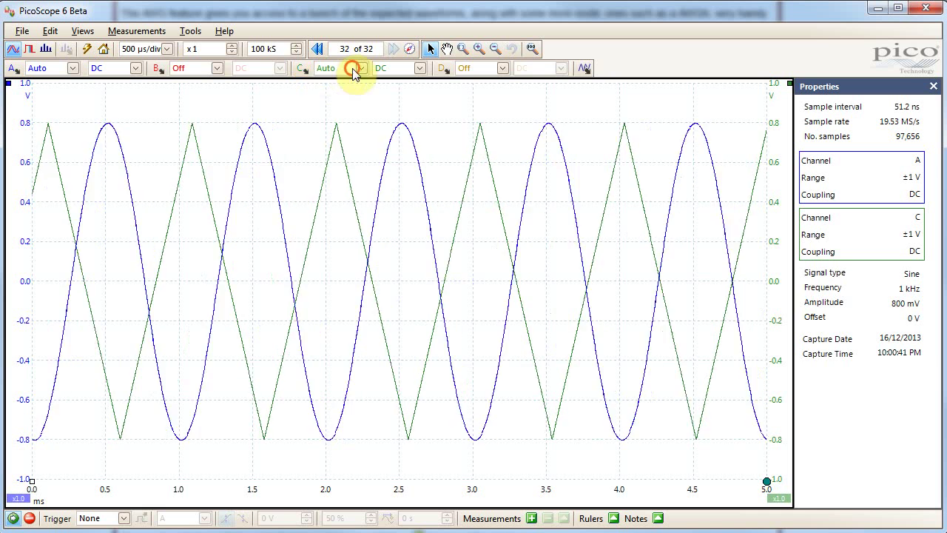
pyautogui.click(351, 81)
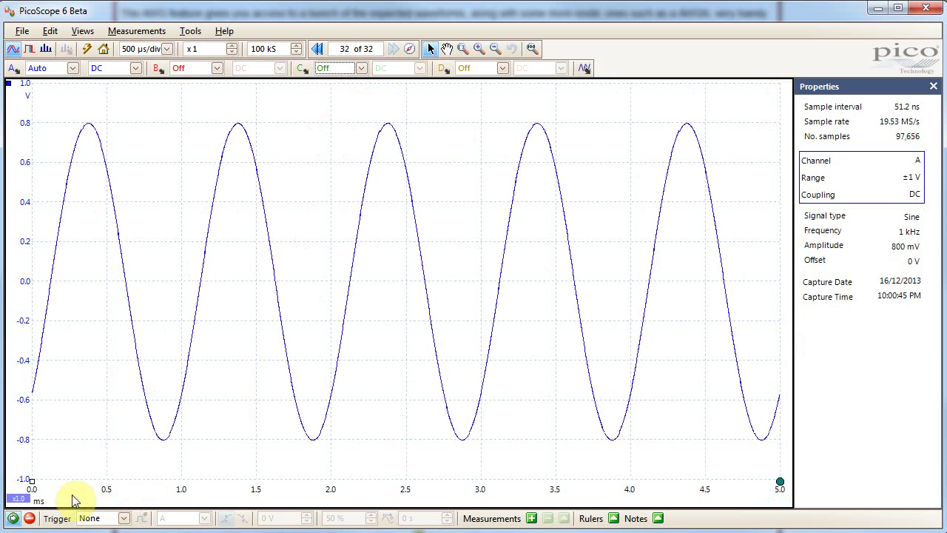
# - Set the trigger mode to Auto and move the trigger point on channel A to about 368 mV at 52 % pre-trigger
pyautogui.click(97, 520)
pyautogui.click(97, 532)
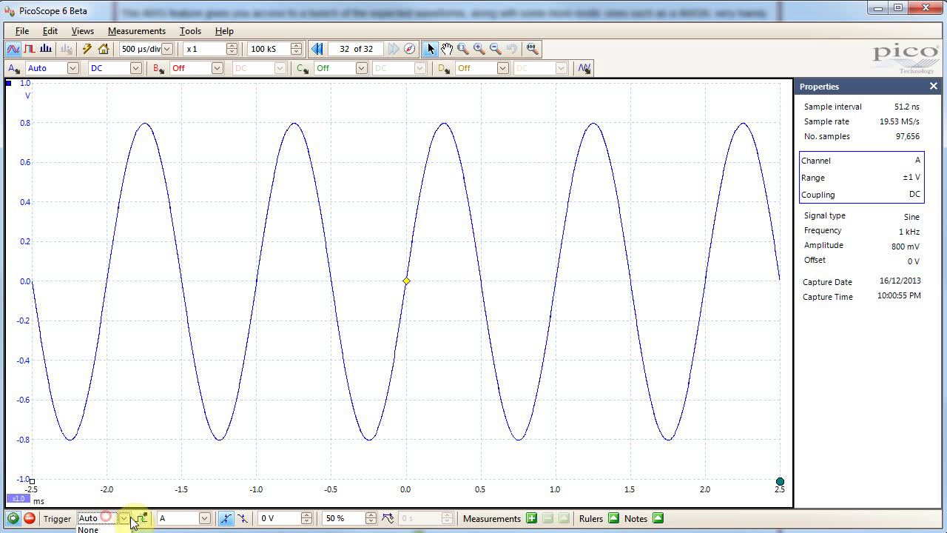
pyautogui.click(182, 486)
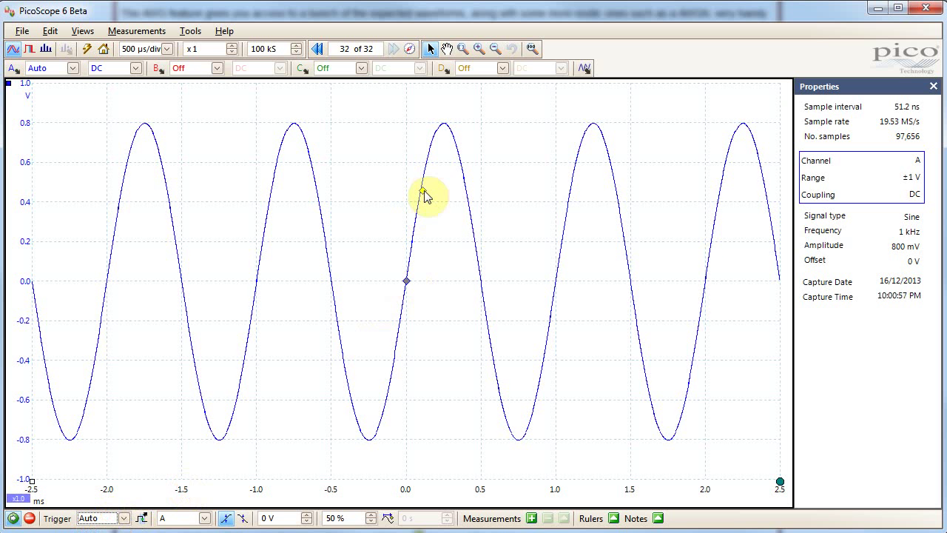
pyautogui.moveTo(425, 196); pyautogui.dragTo(422, 208)
# - Switch the trigger to the falling edge and back to rising, and view the advanced trigger types
pyautogui.click(242, 518)
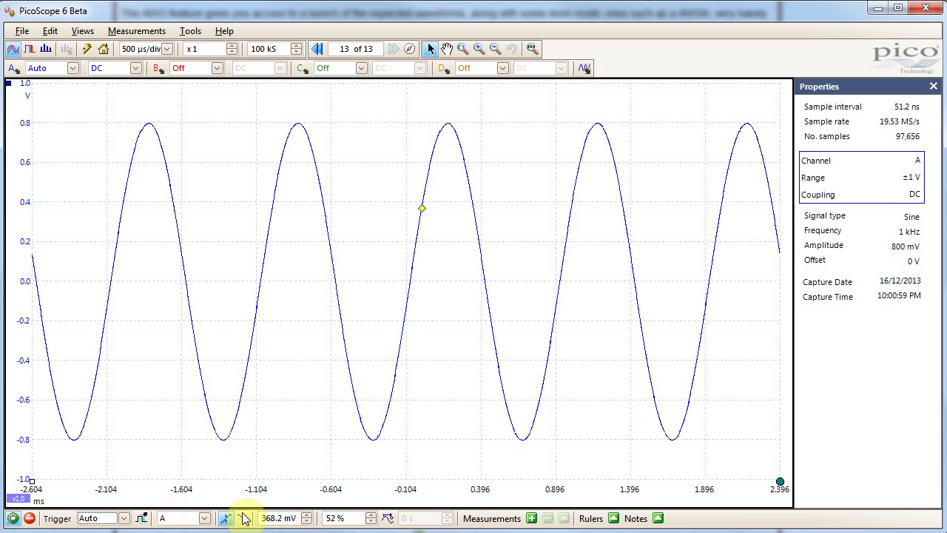
pyautogui.click(227, 518)
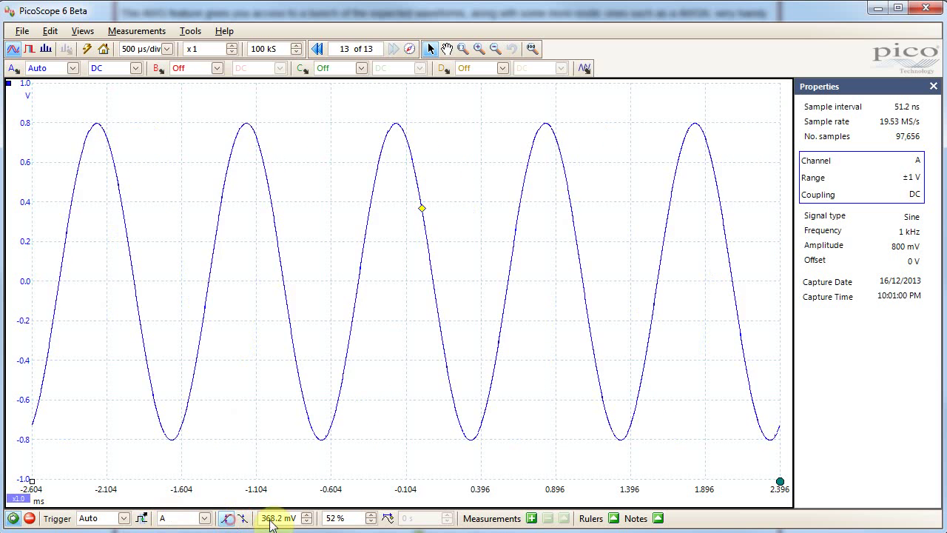
pyautogui.click(142, 518)
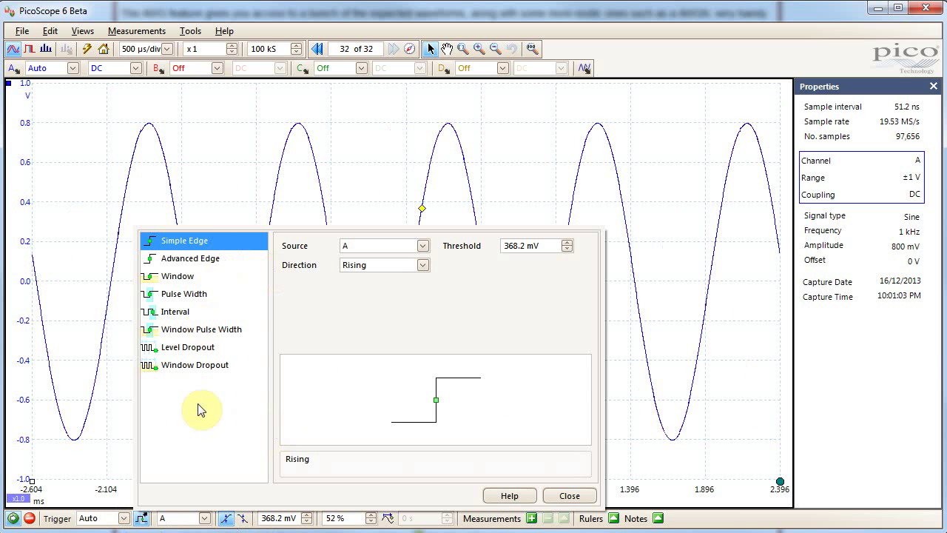
pyautogui.click(568, 497)
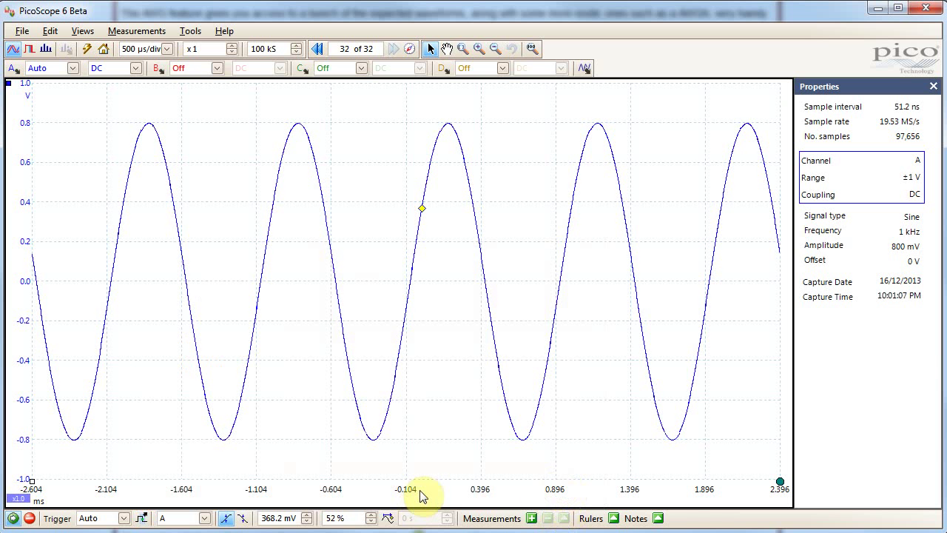
# - View the phase ruler settings and place two time rulers at about 260 µs and -270 µs
pyautogui.click(611, 519)
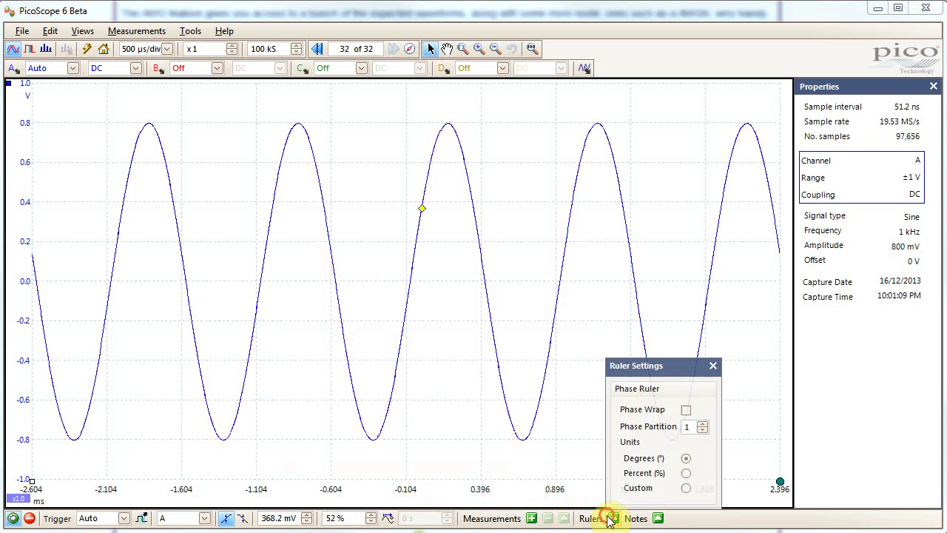
pyautogui.click(712, 365)
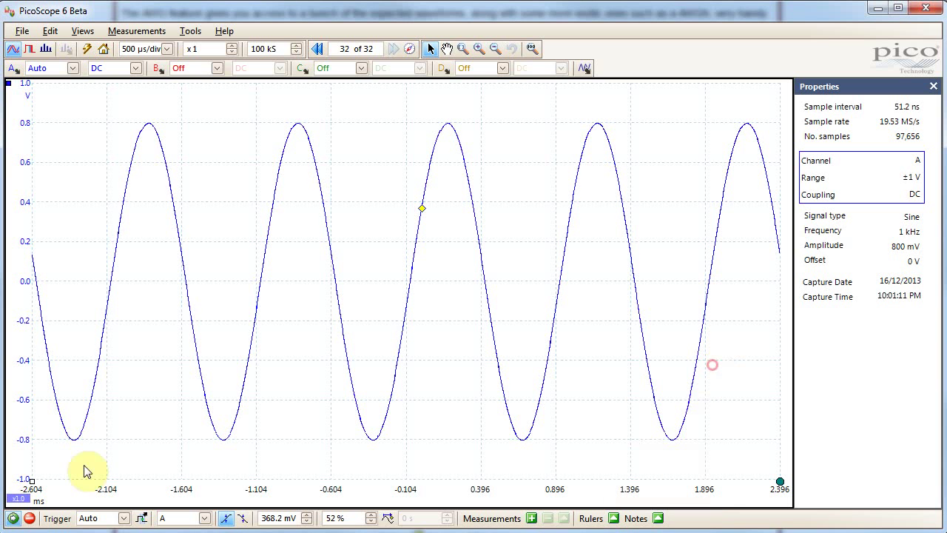
pyautogui.moveTo(32, 483); pyautogui.dragTo(461, 446)
pyautogui.moveTo(32, 483); pyautogui.dragTo(380, 463)
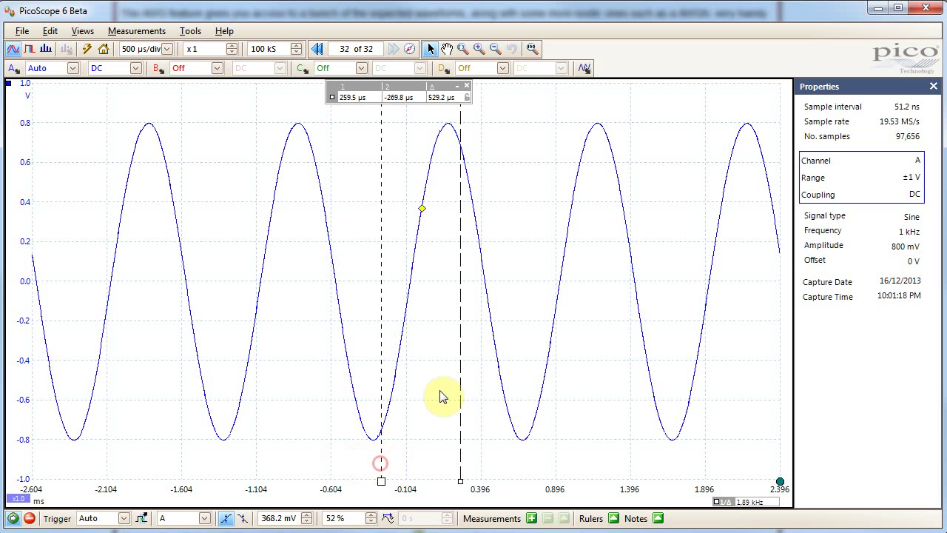
# - Dismiss the graph's context options and remove both time rulers
pyautogui.rightClick(406, 88)
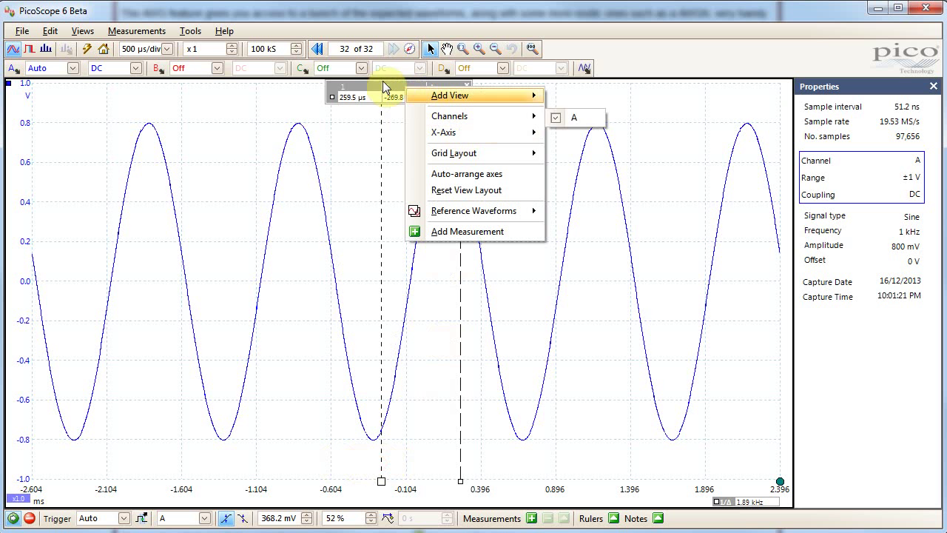
pyautogui.click(382, 81)
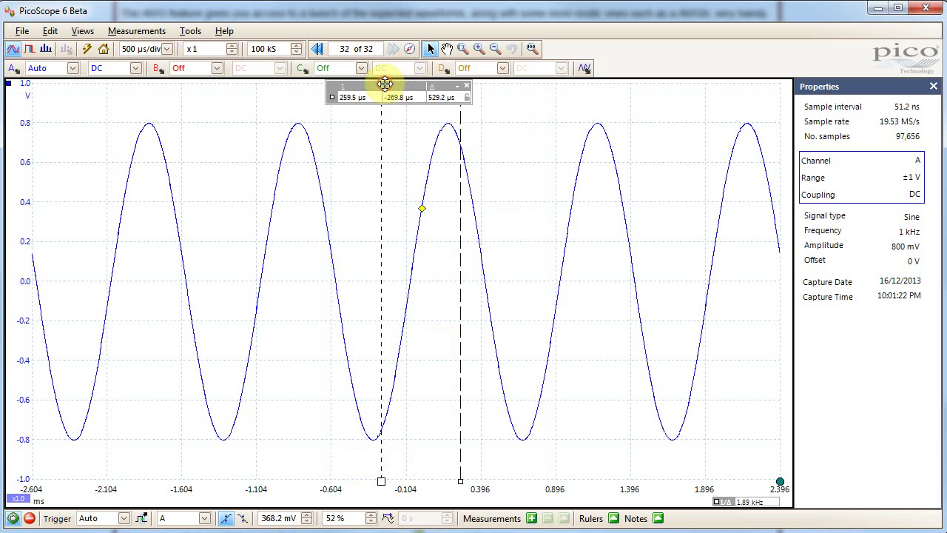
pyautogui.click(463, 86)
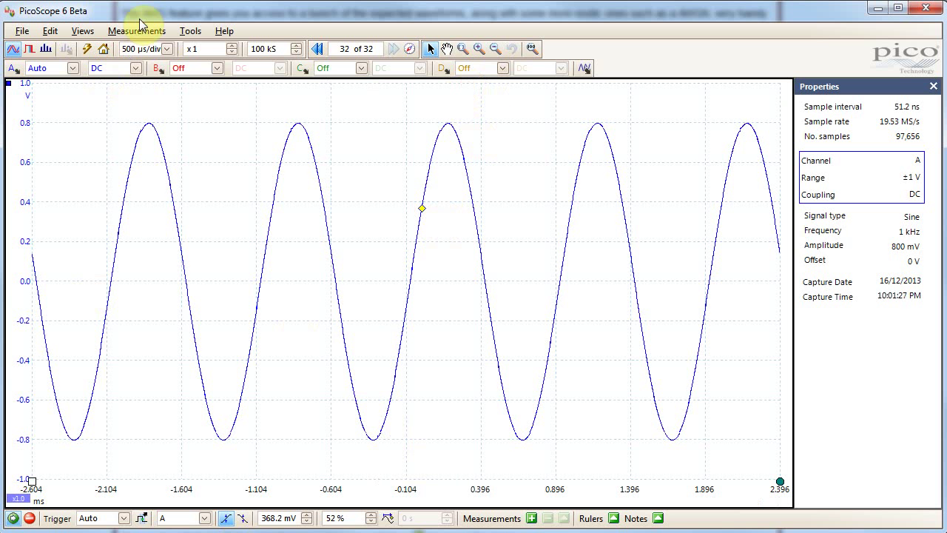
# - Open channel A's options and examine the built-in probe types, keeping the x1 probe
pyautogui.click(15, 72)
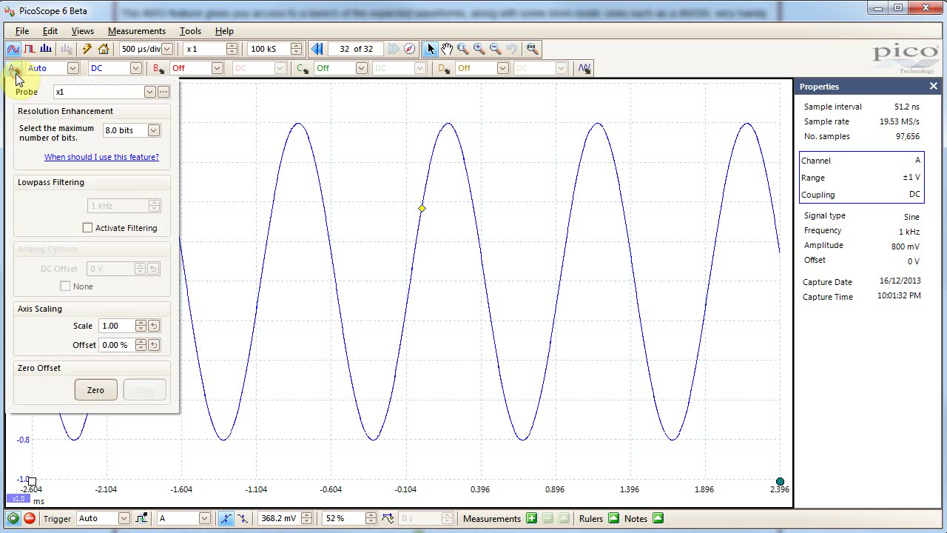
pyautogui.click(92, 88)
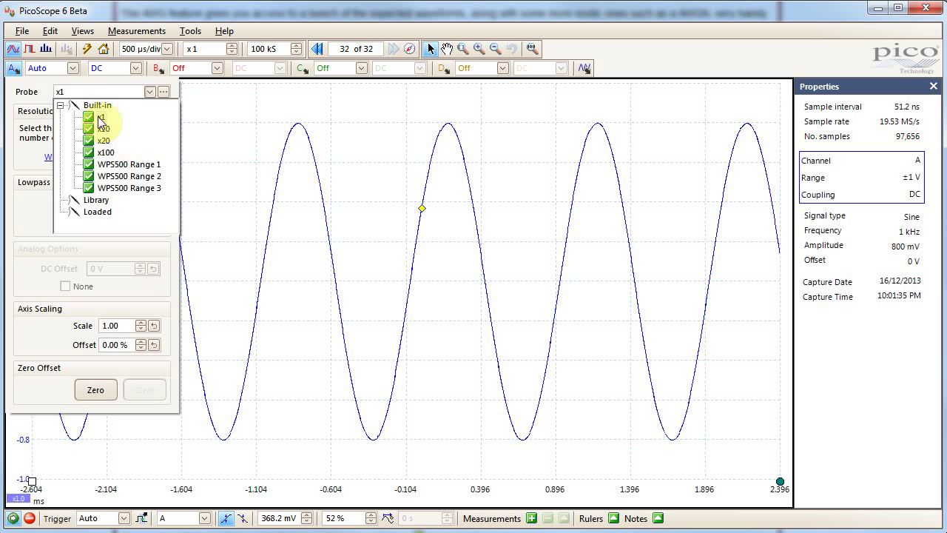
pyautogui.click(100, 93)
pyautogui.click(100, 93)
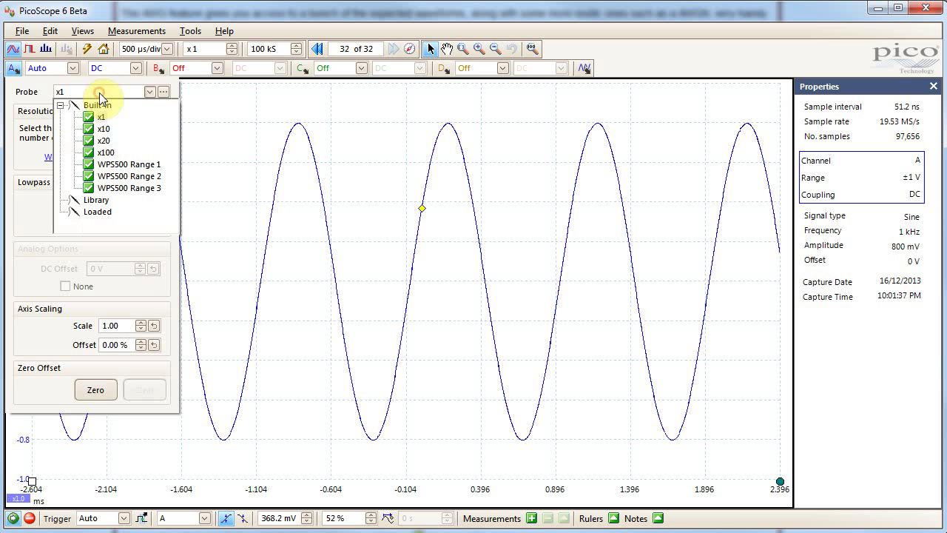
pyautogui.click(30, 121)
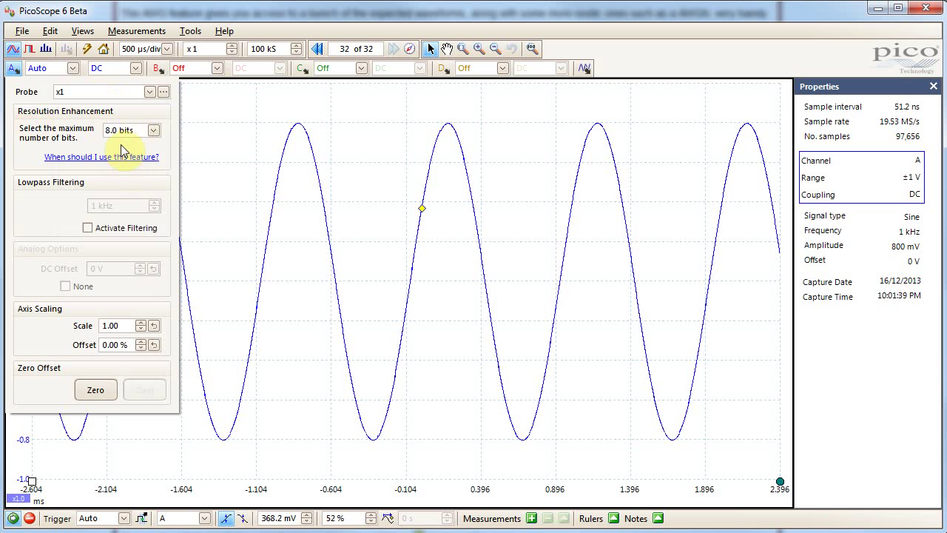
# - Try 12.0 bits of resolution enhancement on channel A and return it to 8.0 bits
pyautogui.click(126, 131)
pyautogui.click(120, 222)
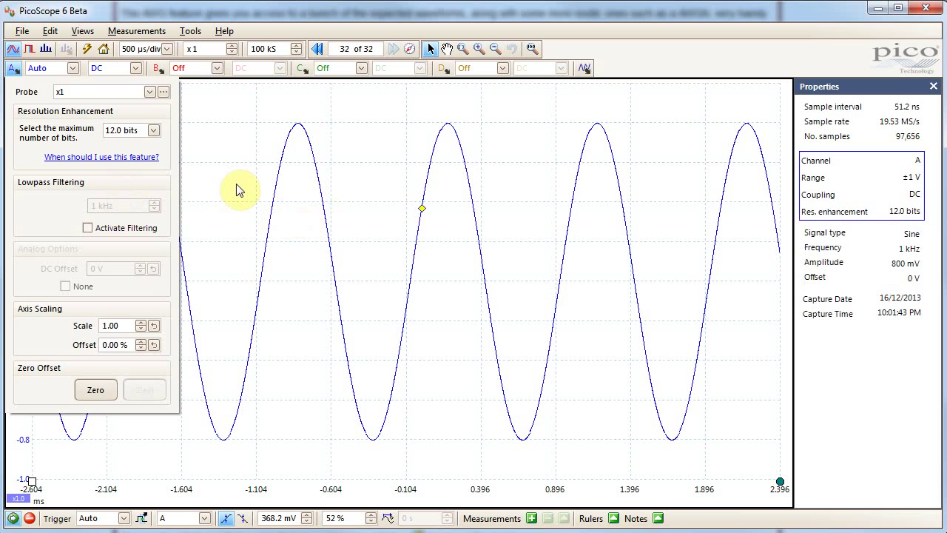
pyautogui.click(145, 134)
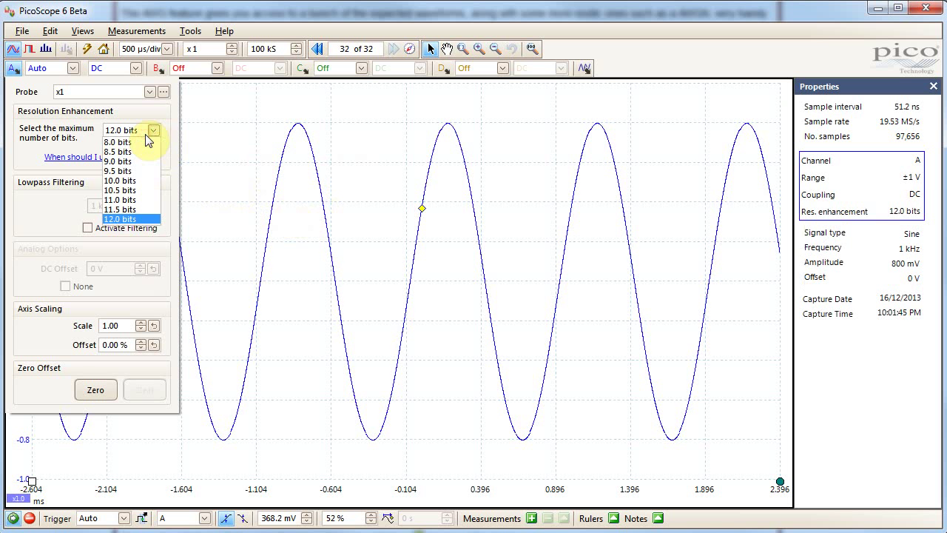
pyautogui.click(128, 132)
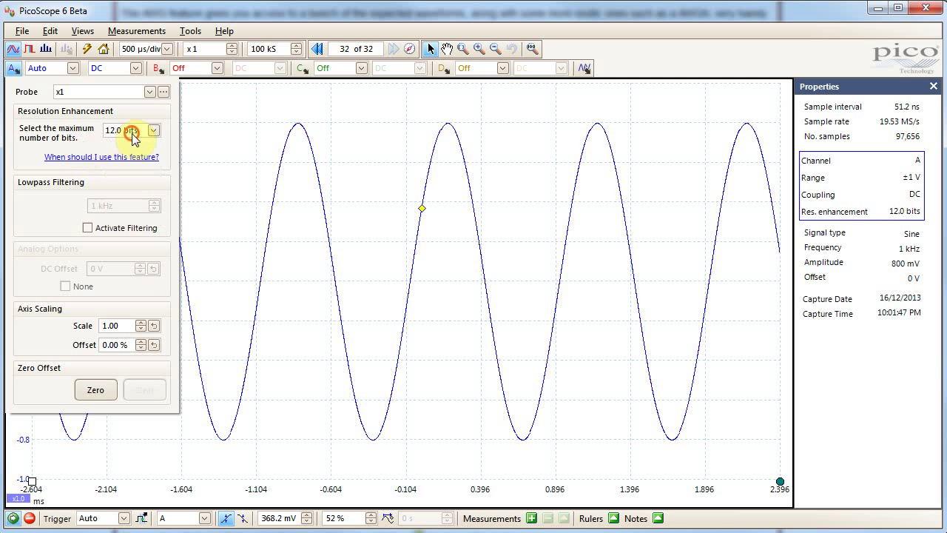
pyautogui.click(128, 132)
pyautogui.click(118, 142)
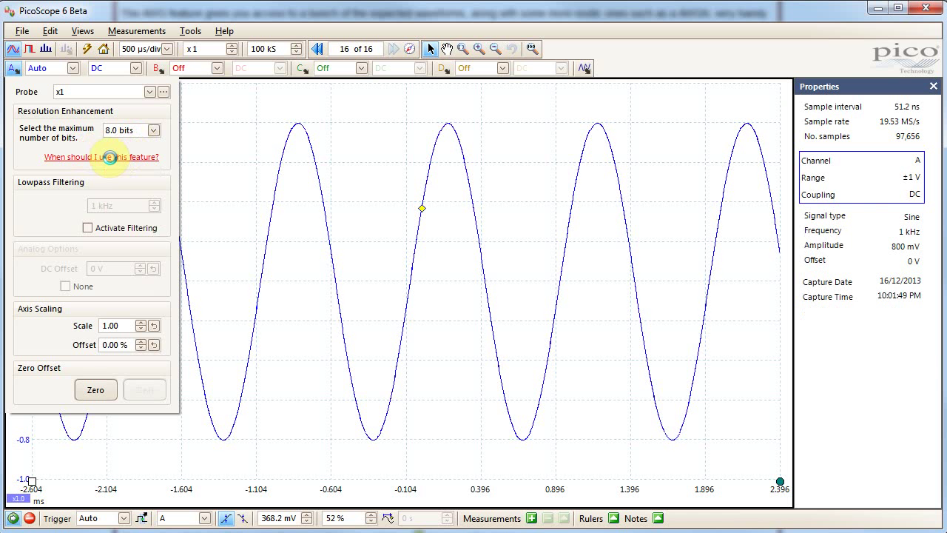
# - Open the help topic on when to use resolution enhancement and examine its table of bits and filter values
pyautogui.click(109, 156)
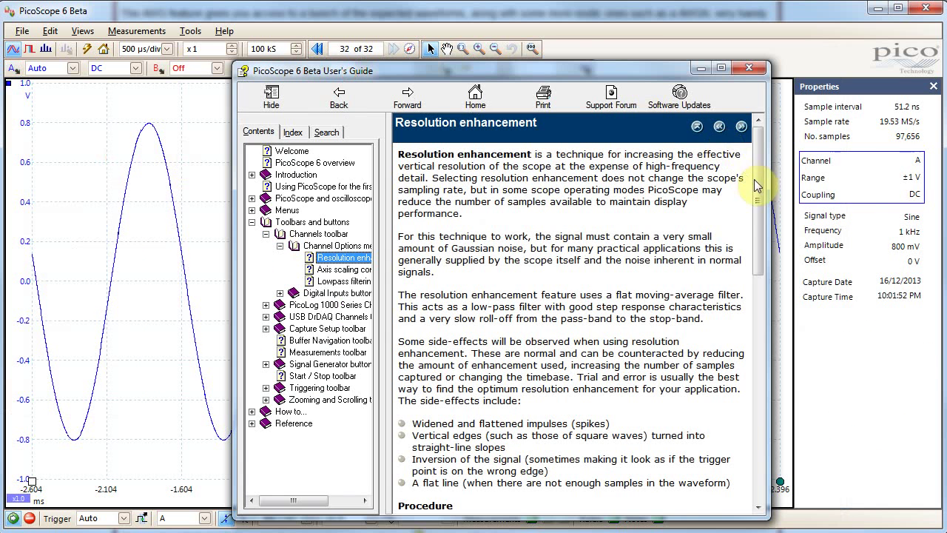
pyautogui.moveTo(755, 179); pyautogui.dragTo(750, 390)
pyautogui.moveTo(434, 312); pyautogui.dragTo(546, 311)
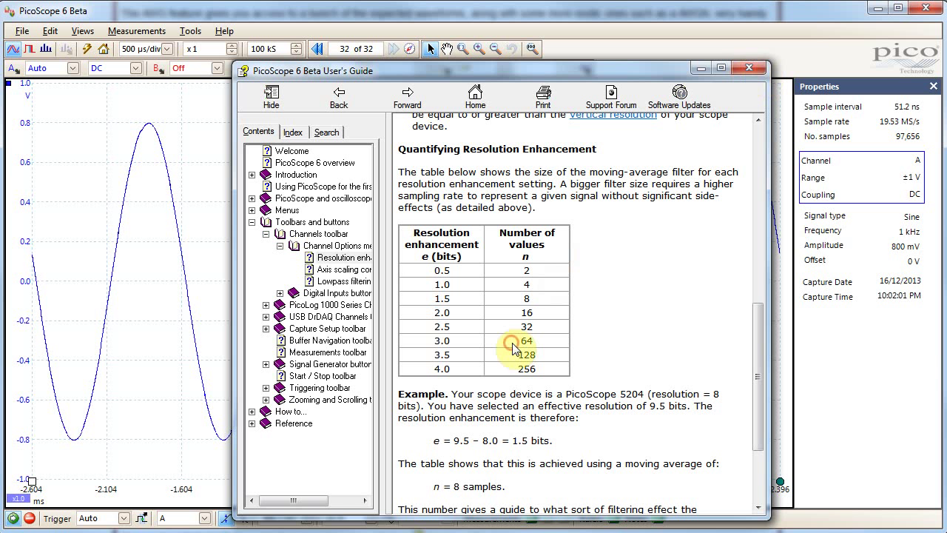
# - Close the User's Guide and reopen channel A's options
pyautogui.click(530, 313)
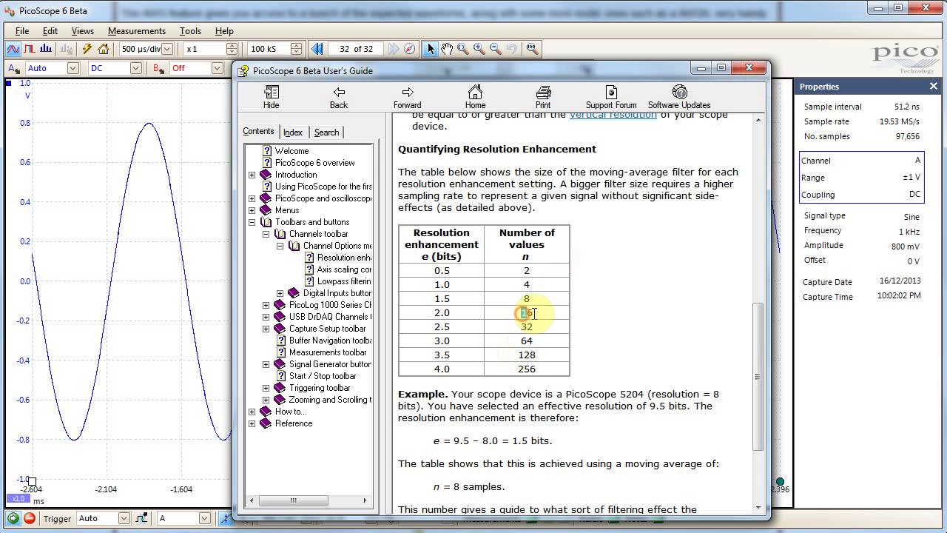
pyautogui.click(749, 69)
pyautogui.click(34, 69)
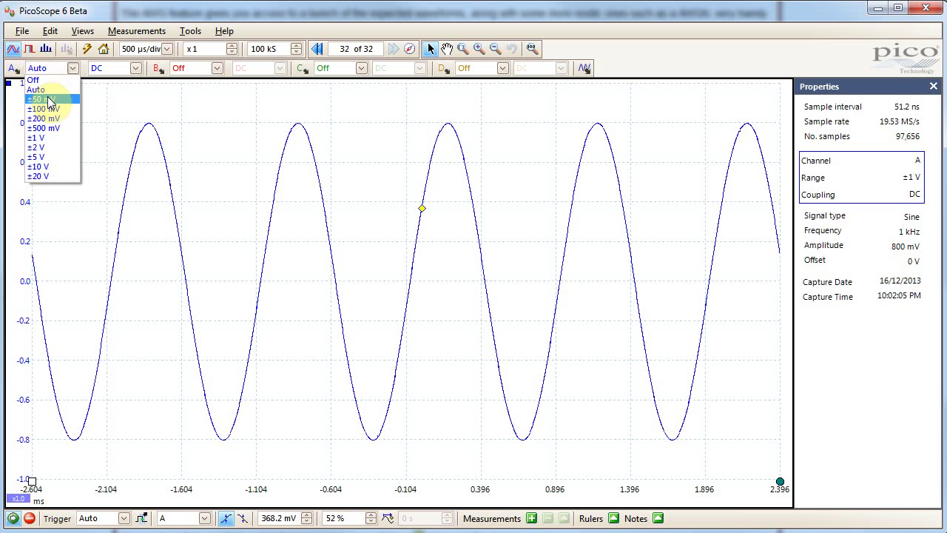
pyautogui.click(18, 70)
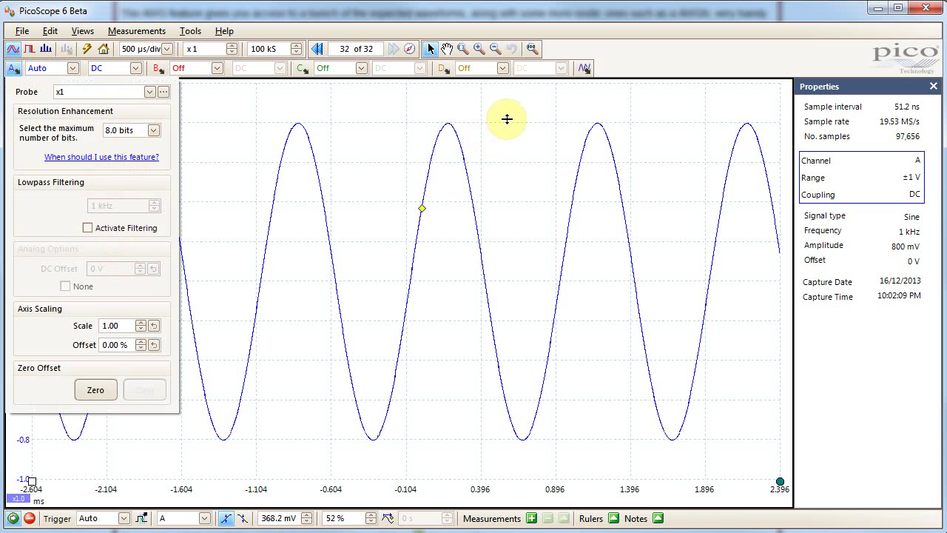
# - Activate lowpass filtering at 1 kHz on channel A, toggle it for comparison, and raise the cutoff frequency to 9.766 MHz
pyautogui.click(103, 229)
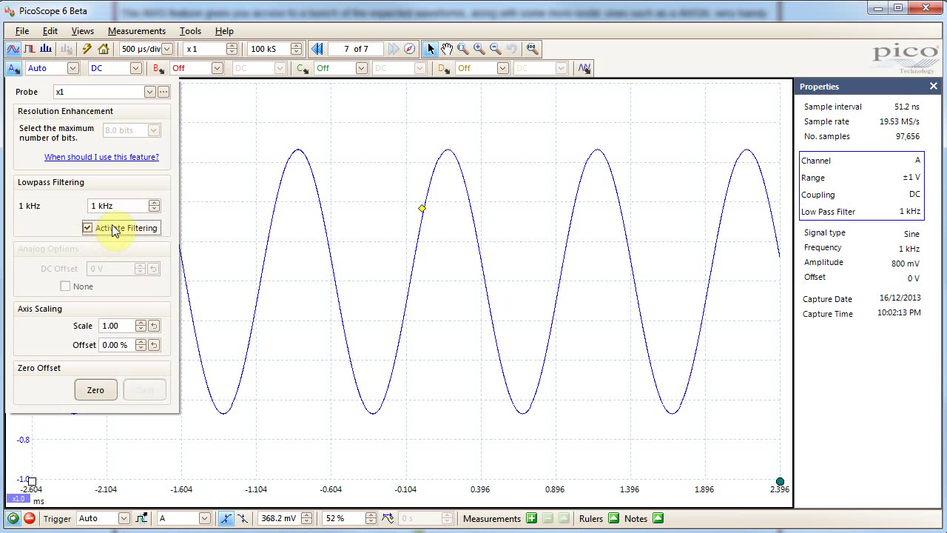
pyautogui.click(110, 230)
pyautogui.click(112, 230)
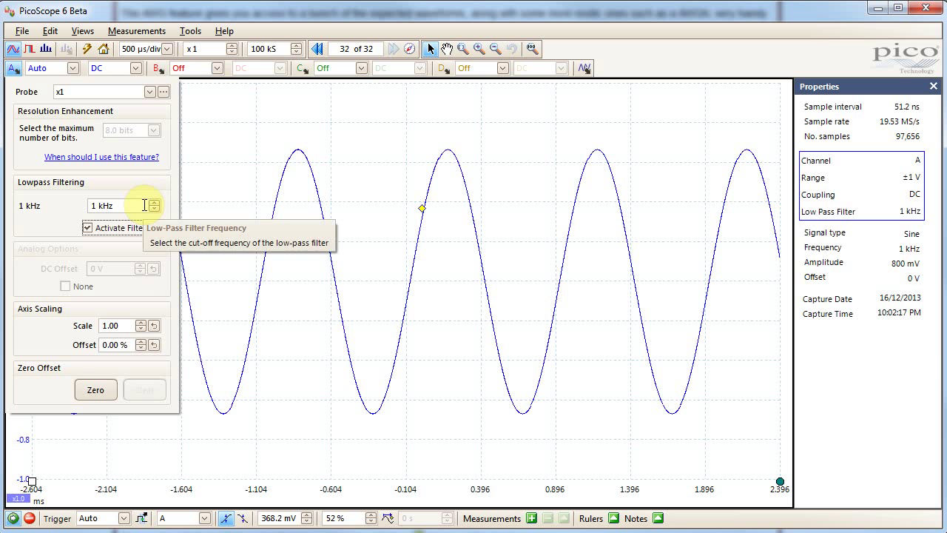
pyautogui.moveTo(134, 206); pyautogui.dragTo(38, 210)
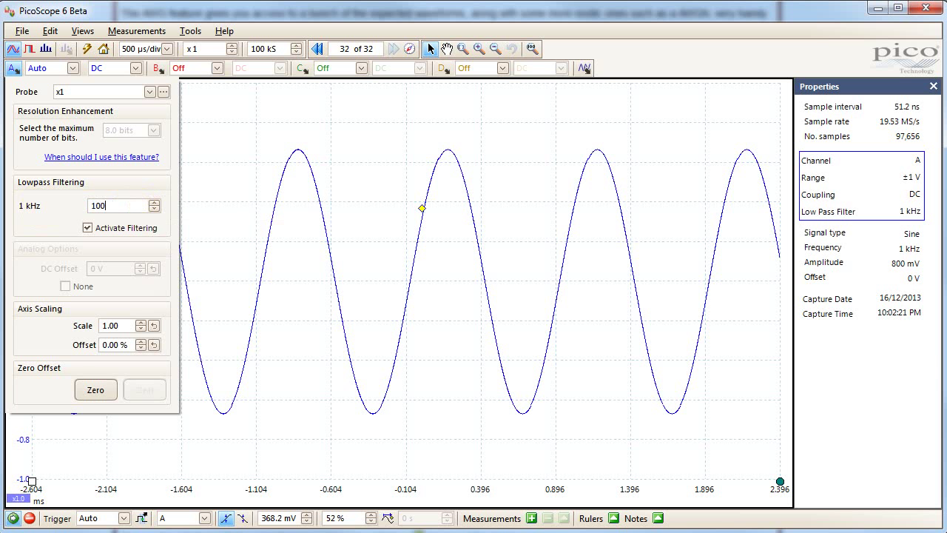
pyautogui.press('Return')
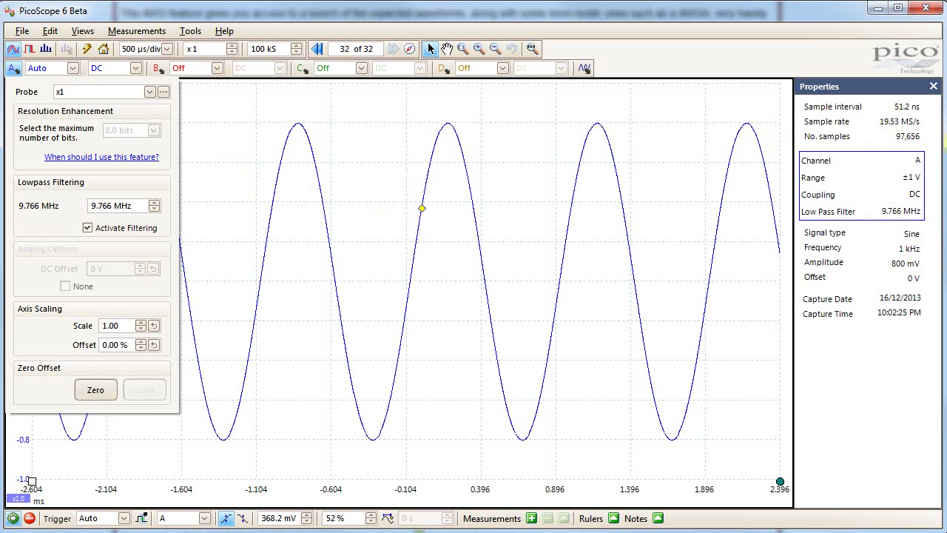
# - Try timebases of 20 ns/div and 100 ns/div, and check the lowpass filter frequency in channel A's options
pyautogui.click(152, 49)
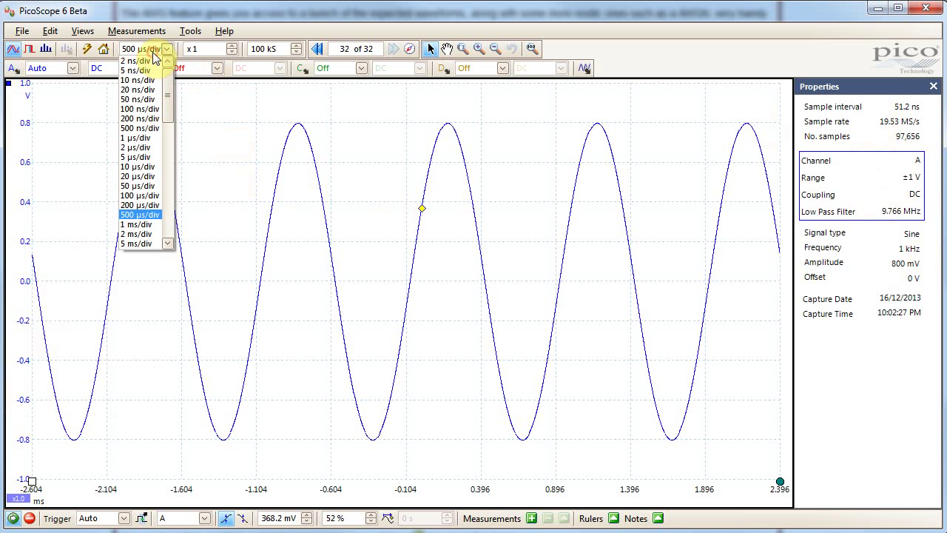
pyautogui.click(144, 91)
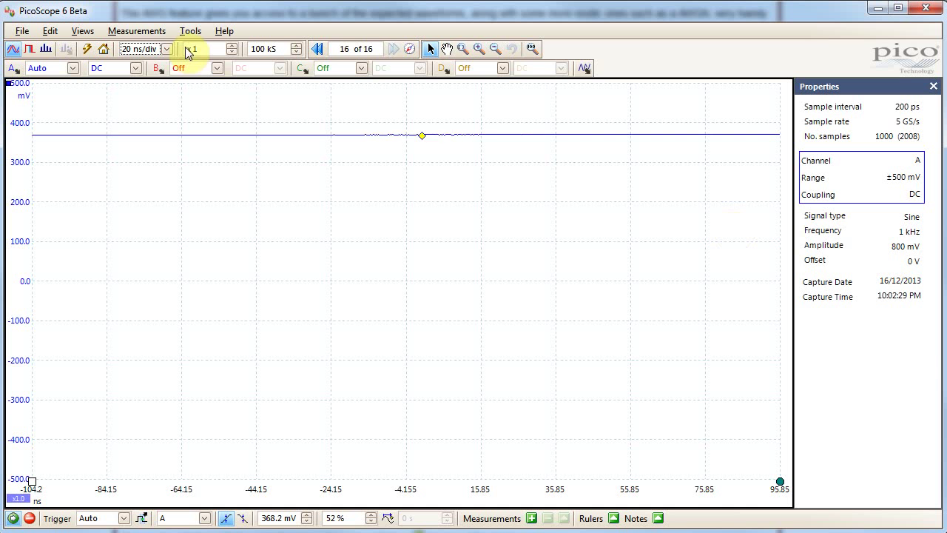
pyautogui.click(167, 49)
pyautogui.click(139, 110)
pyautogui.click(15, 68)
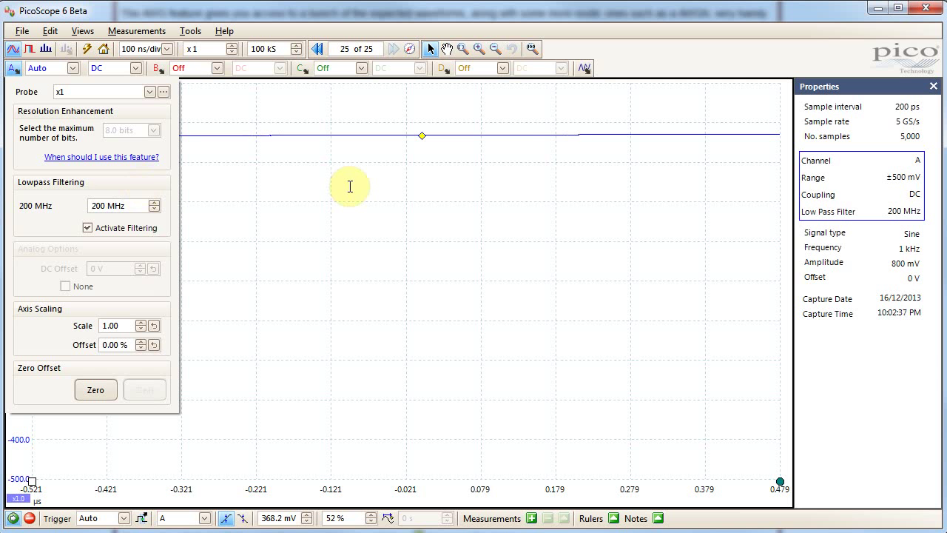
pyautogui.click(254, 196)
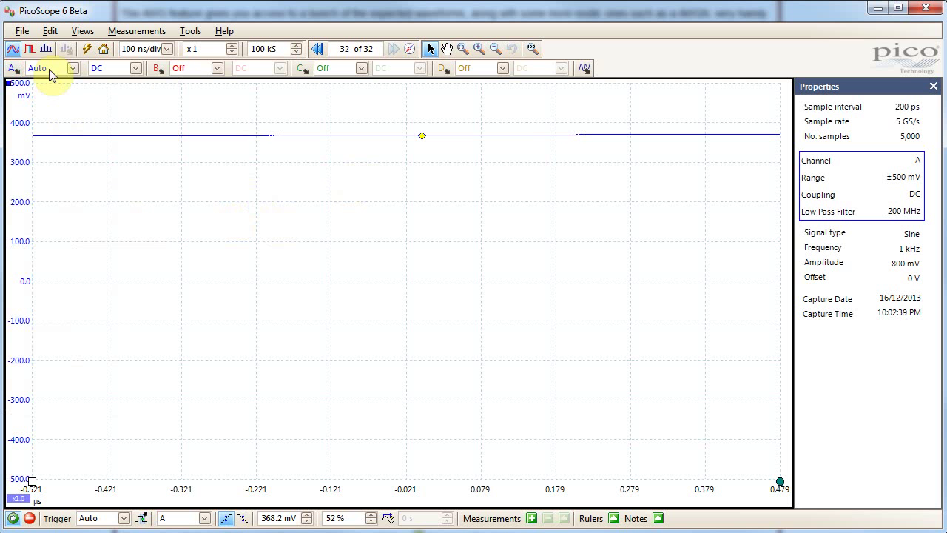
# - Lengthen the timebase to 10 µs/div and from there to 1 ms/div
pyautogui.click(148, 57)
pyautogui.click(139, 160)
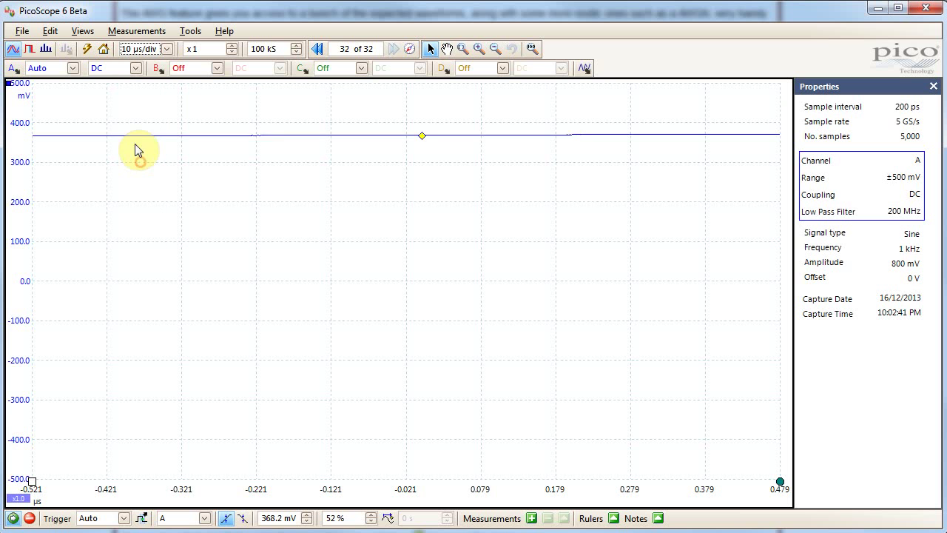
pyautogui.click(148, 48)
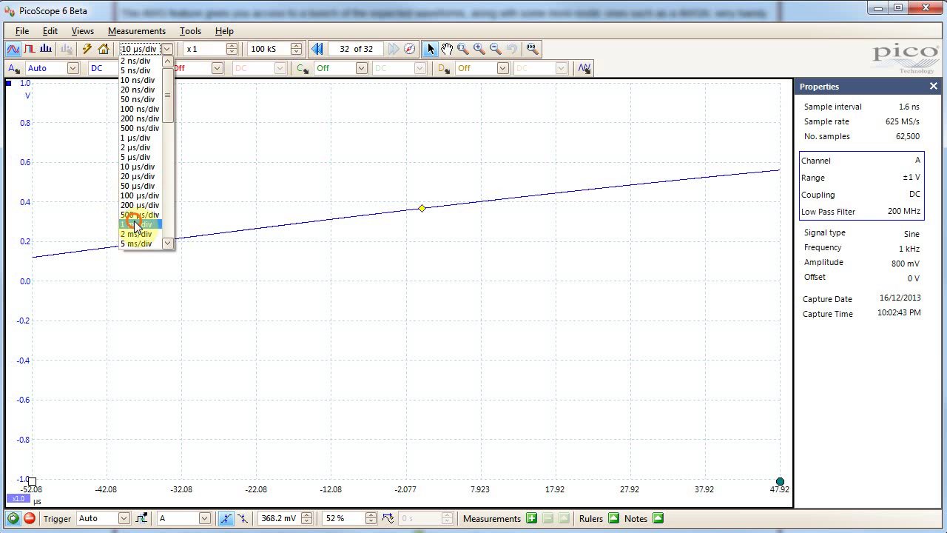
pyautogui.click(133, 230)
# - Deactivate lowpass filtering in channel A's options and close them
pyautogui.click(17, 70)
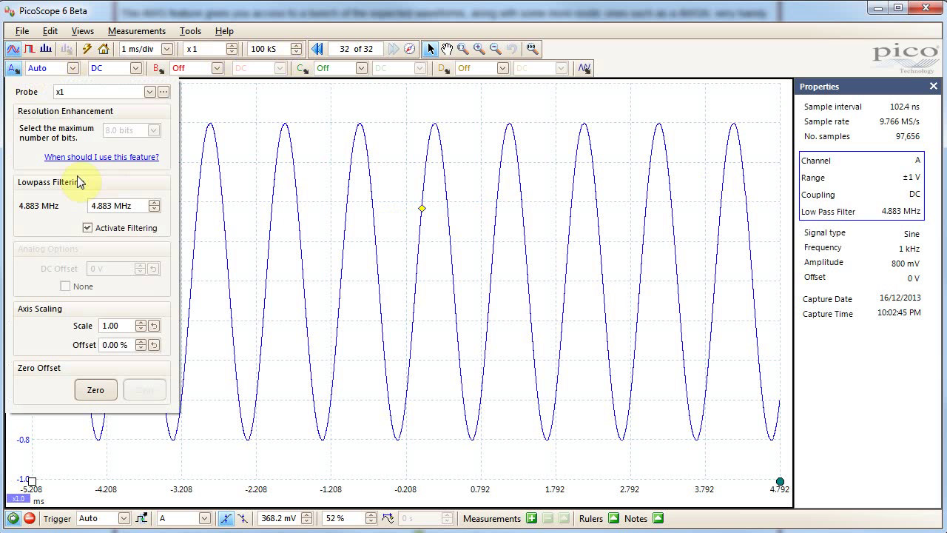
pyautogui.click(114, 227)
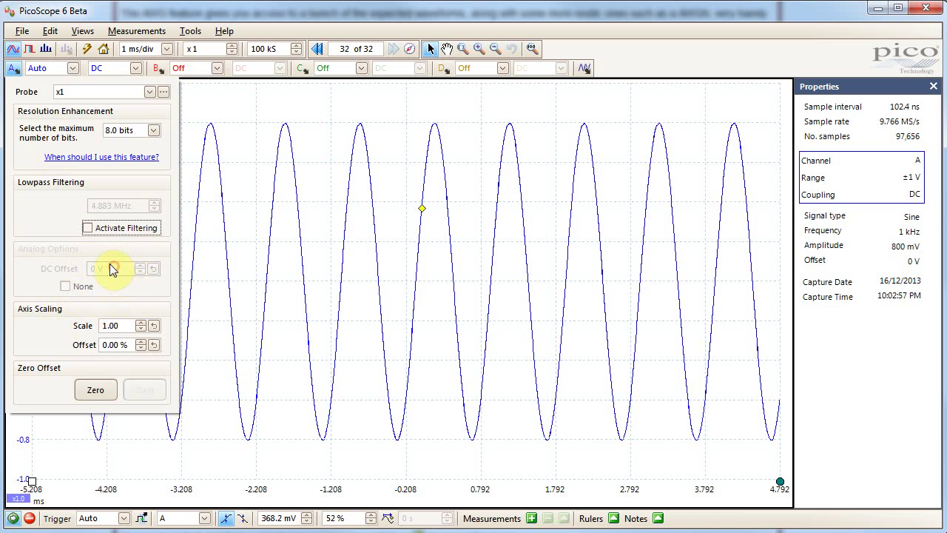
pyautogui.click(12, 68)
# - Turn on channel B and set its input range to Auto
pyautogui.click(166, 69)
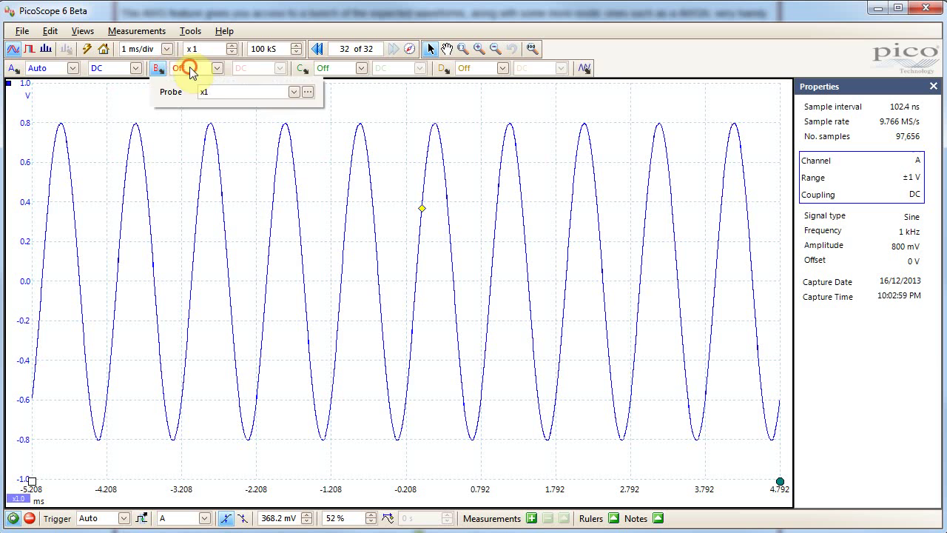
pyautogui.click(187, 68)
pyautogui.click(183, 90)
pyautogui.click(188, 68)
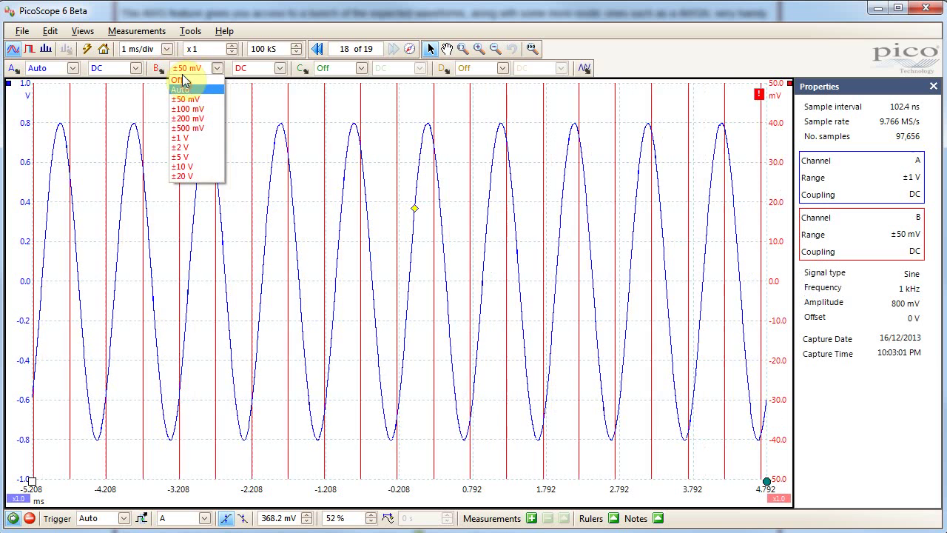
pyautogui.click(185, 90)
# - Start the Zero Offset procedure from channel B's options and cancel its prompt
pyautogui.click(156, 70)
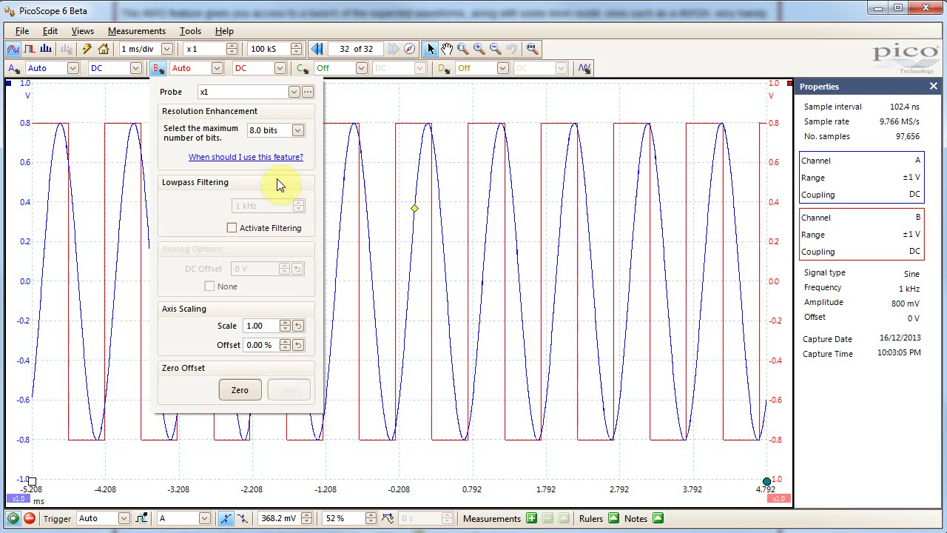
pyautogui.click(241, 391)
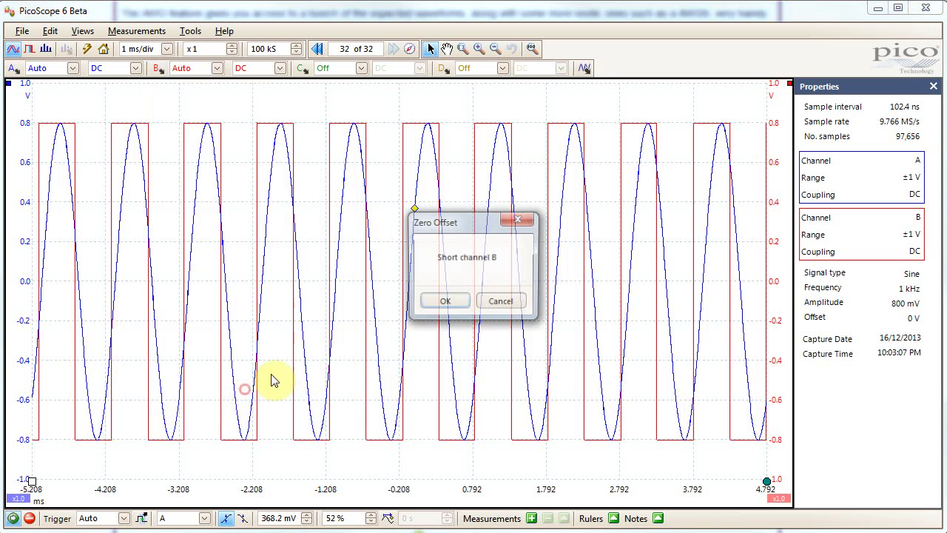
pyautogui.click(490, 302)
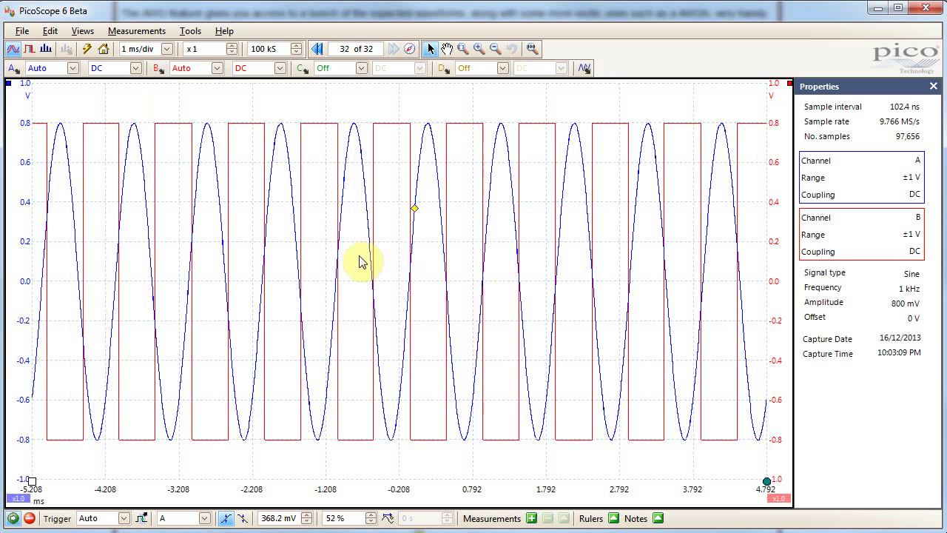
# - Turn channel B off and check the Zero Offset setting in channel A's options
pyautogui.click(193, 68)
pyautogui.click(194, 80)
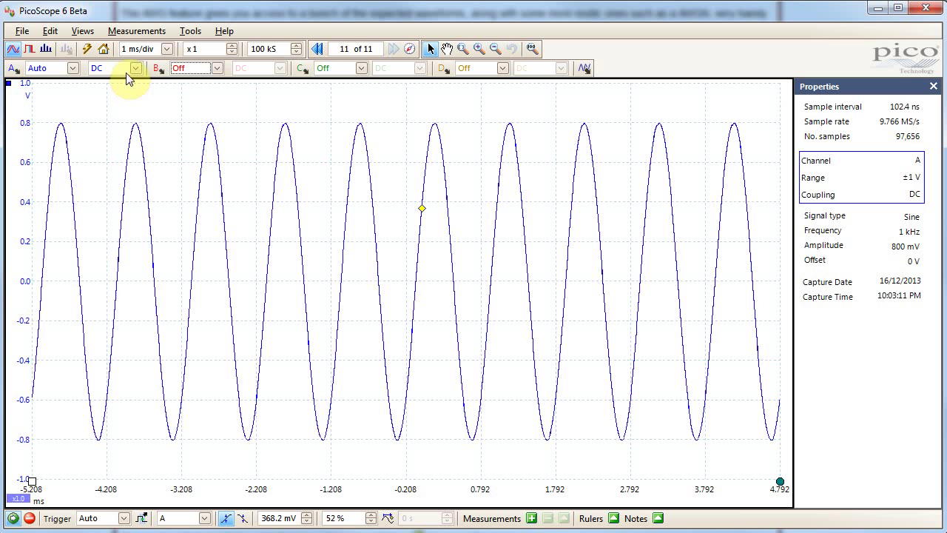
pyautogui.click(15, 68)
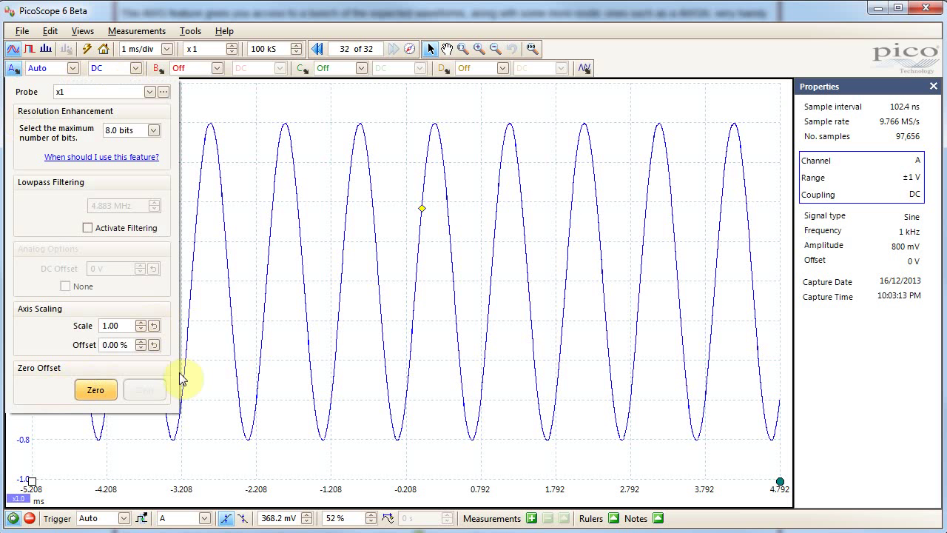
pyautogui.click(287, 241)
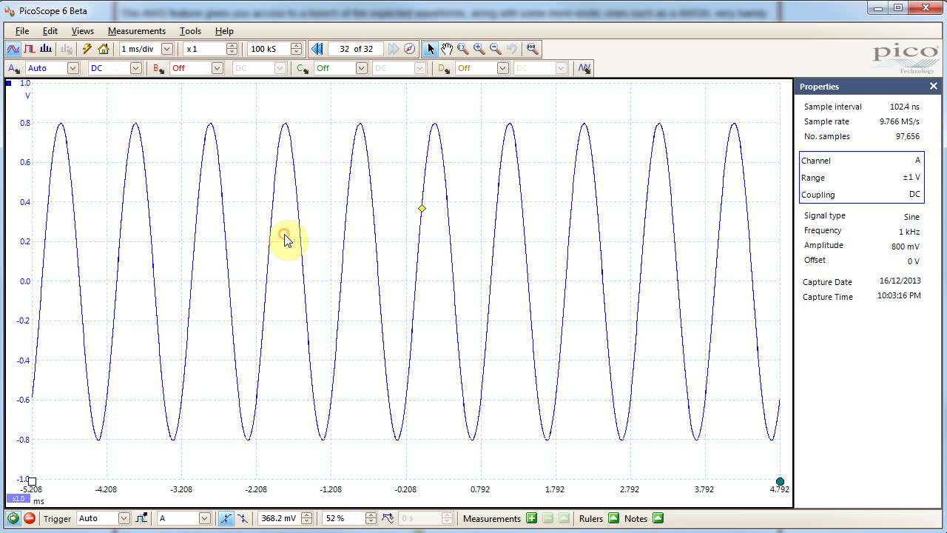
# - Switch to persistence mode and increase the saturation of the Digital Color display
pyautogui.click(31, 50)
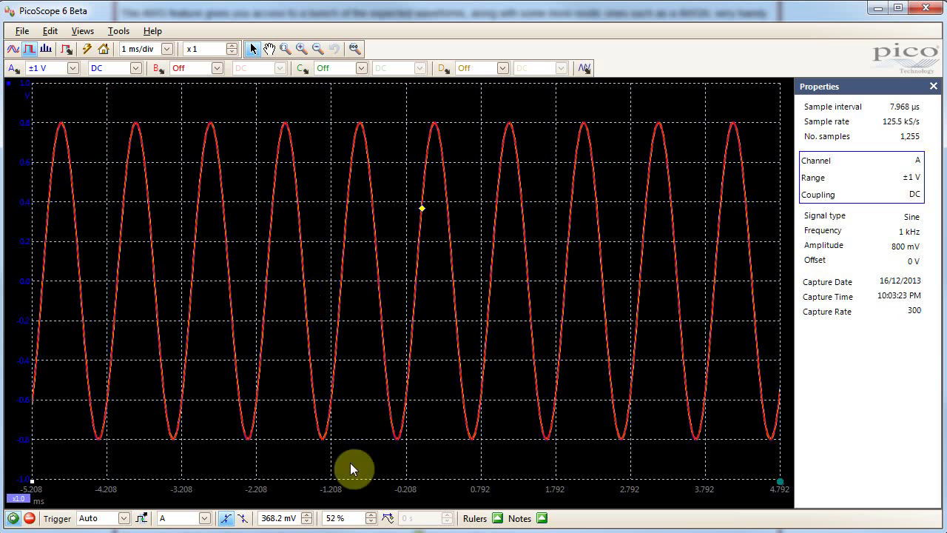
pyautogui.rightClick(408, 414)
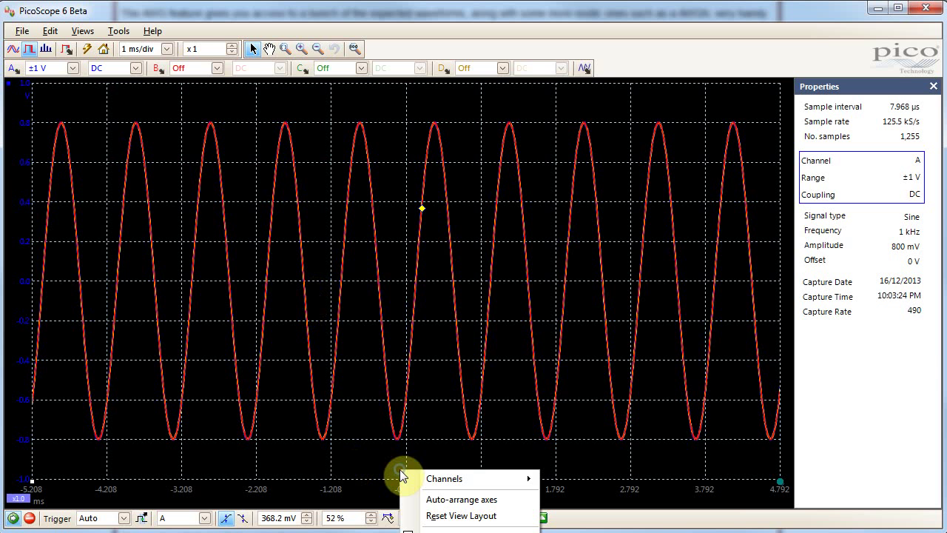
pyautogui.click(398, 427)
pyautogui.click(67, 49)
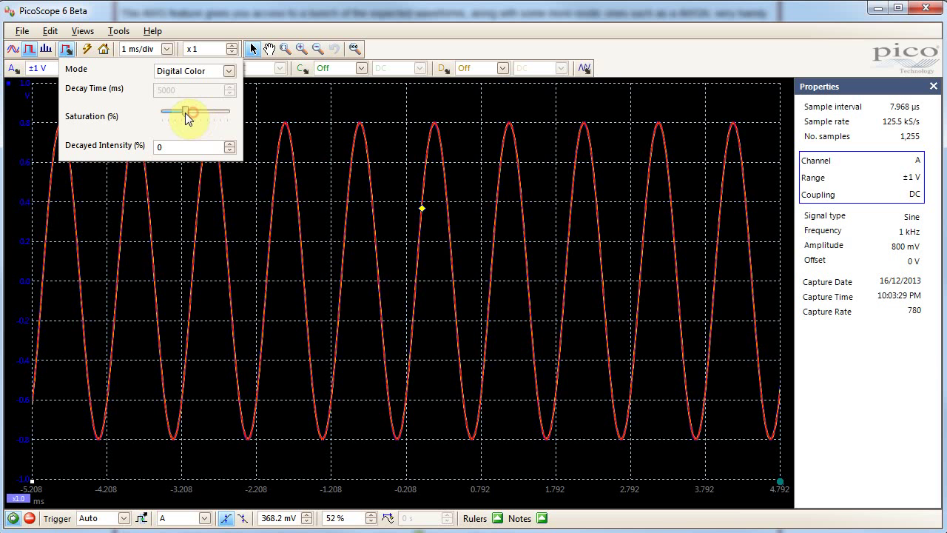
pyautogui.moveTo(187, 115)
pyautogui.mouseDown()
pyautogui.moveTo(165, 121)
pyautogui.moveTo(217, 120)
pyautogui.moveTo(203, 114)
pyautogui.mouseUp()
# - Try the Analog Intensity persistence mode and return to Digital Color
pyautogui.click(208, 72)
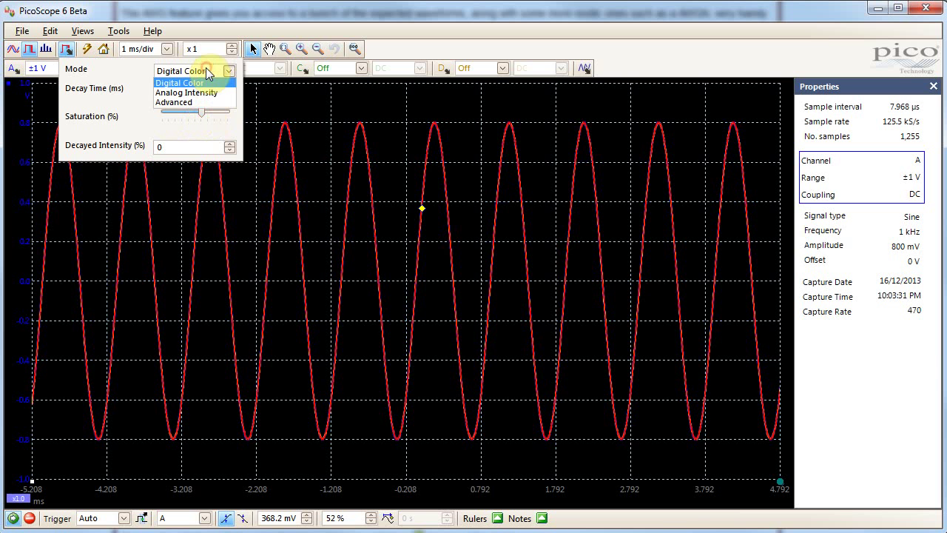
pyautogui.click(196, 93)
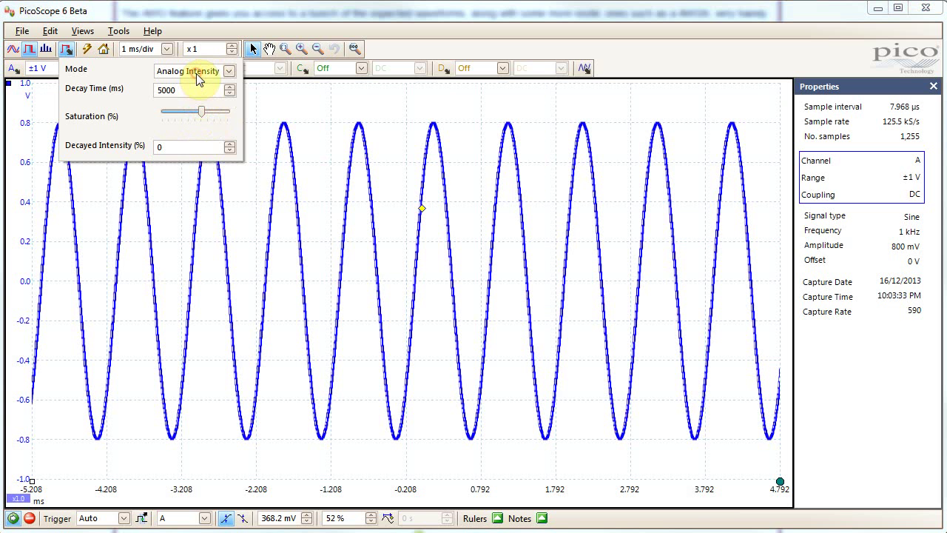
pyautogui.click(199, 74)
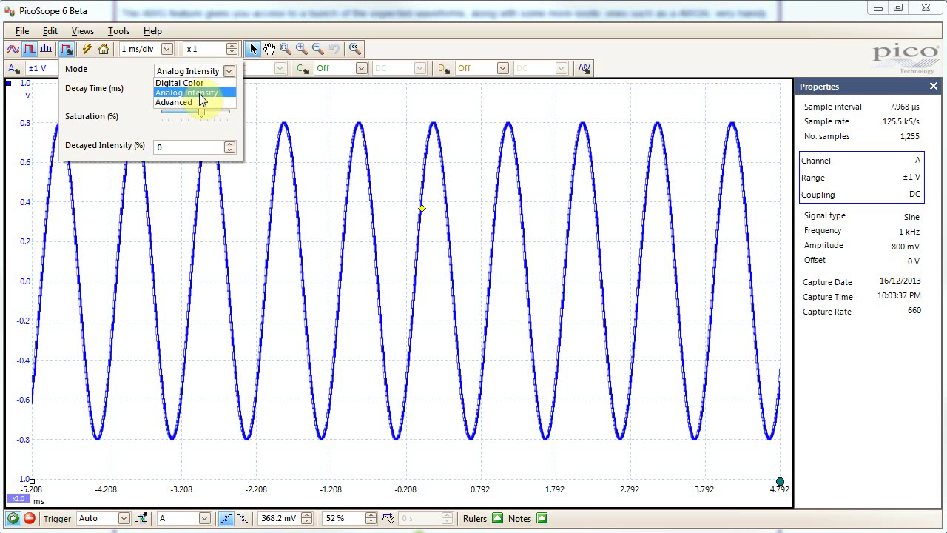
pyautogui.click(185, 83)
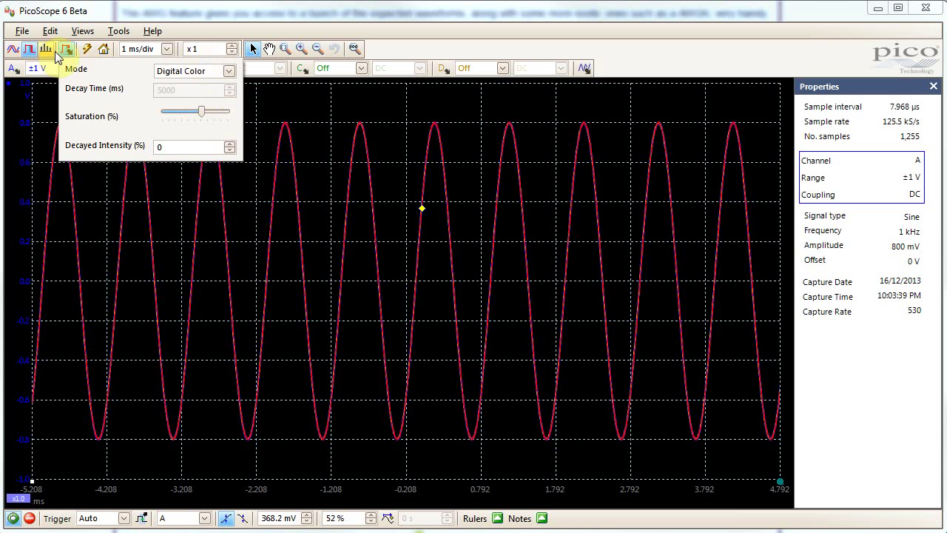
# - Switch to spectrum mode, examine the spectrum options, and return to scope mode
pyautogui.click(46, 52)
pyautogui.click(46, 52)
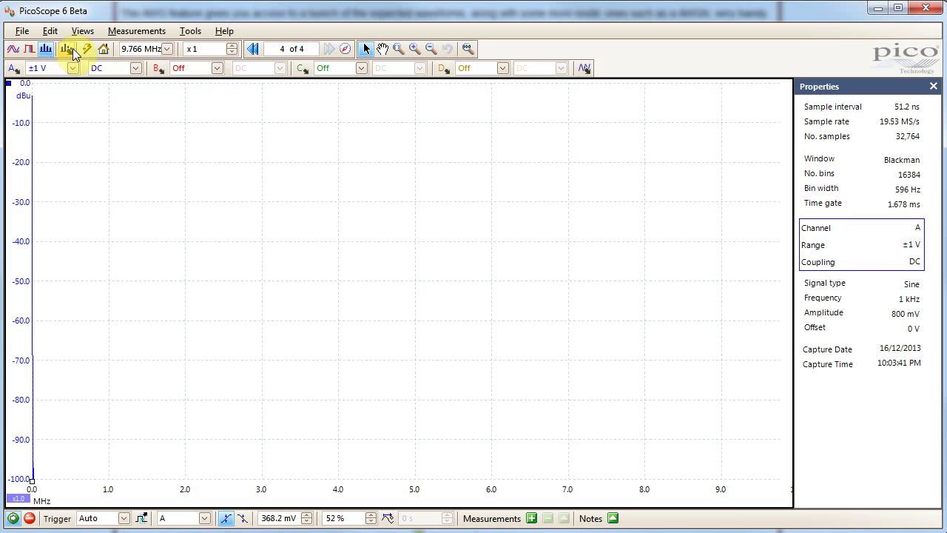
pyautogui.click(67, 50)
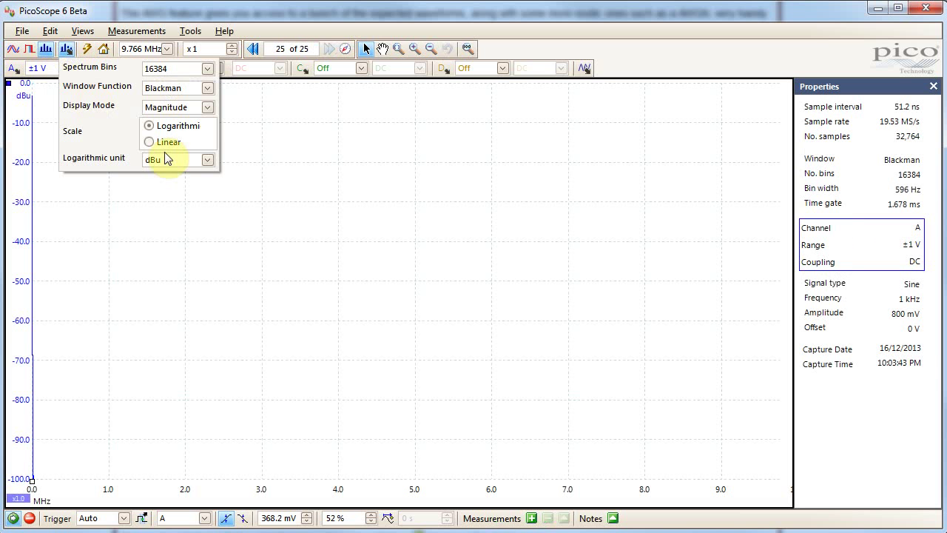
pyautogui.click(16, 52)
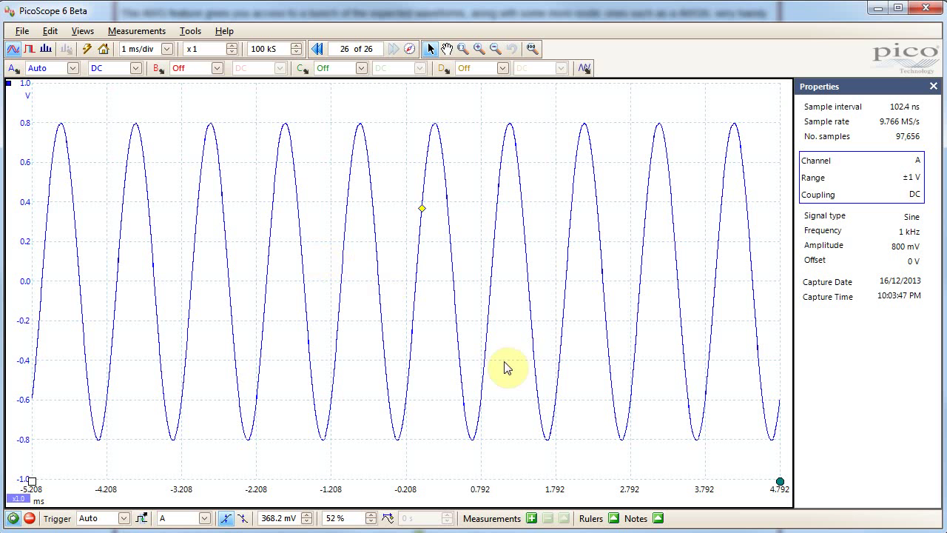
# - Review the measurement types available for channel A when adding a measurement, and cancel without adding one
pyautogui.click(531, 518)
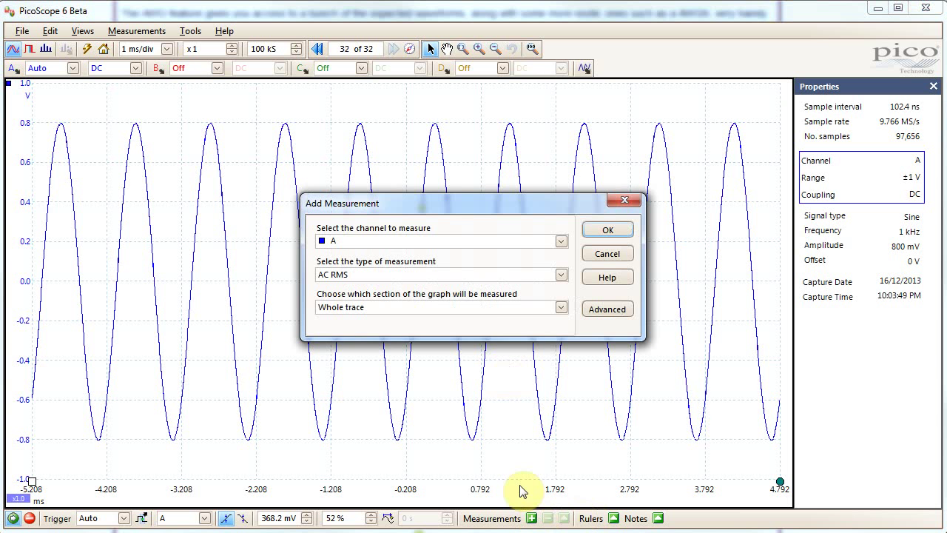
pyautogui.click(474, 274)
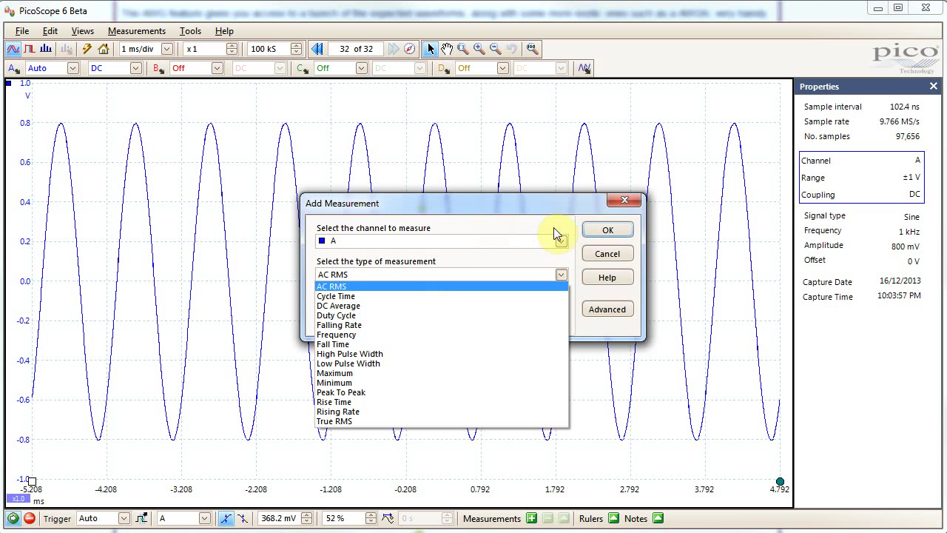
pyautogui.click(596, 253)
pyautogui.click(603, 254)
# - Turn channel B on with Auto range and review the type and graph section choices for a new measurement, without adding one
pyautogui.click(182, 70)
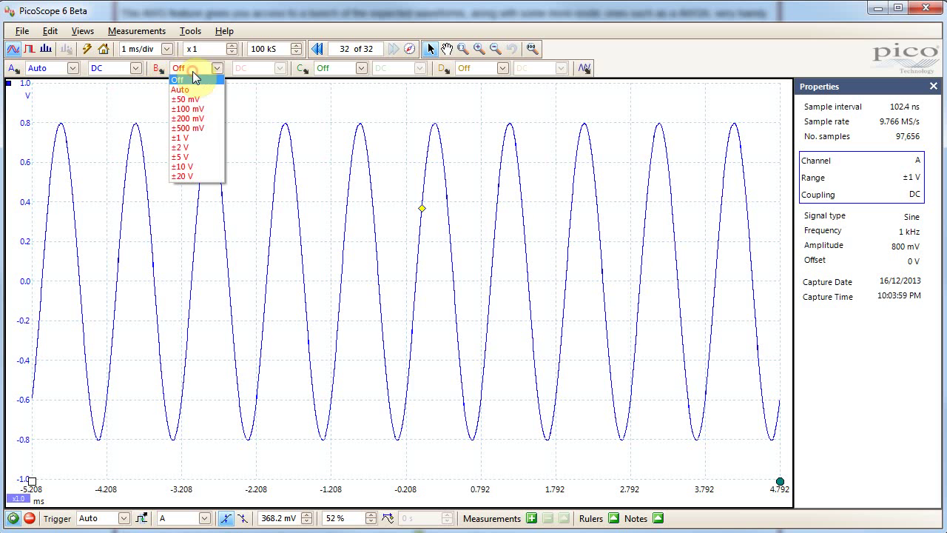
pyautogui.click(188, 83)
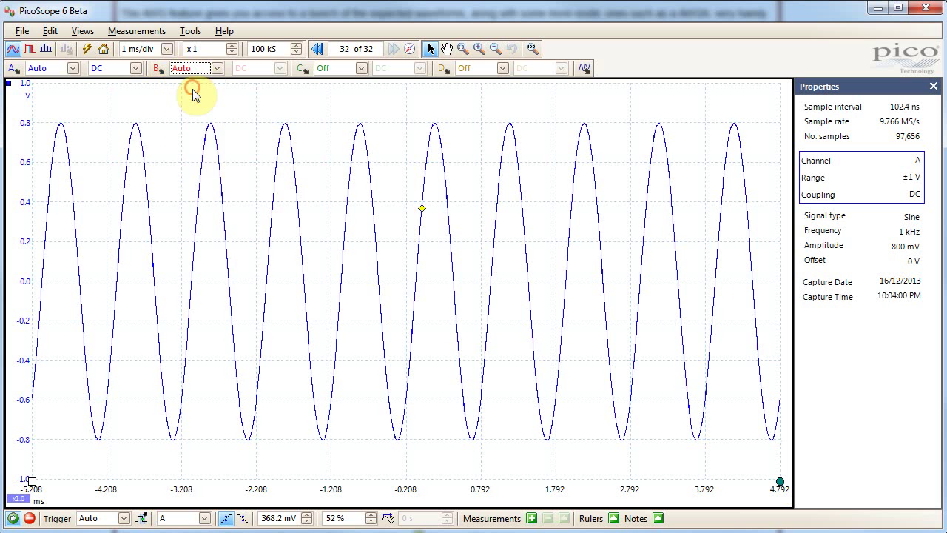
pyautogui.click(532, 518)
pyautogui.click(508, 307)
pyautogui.click(510, 273)
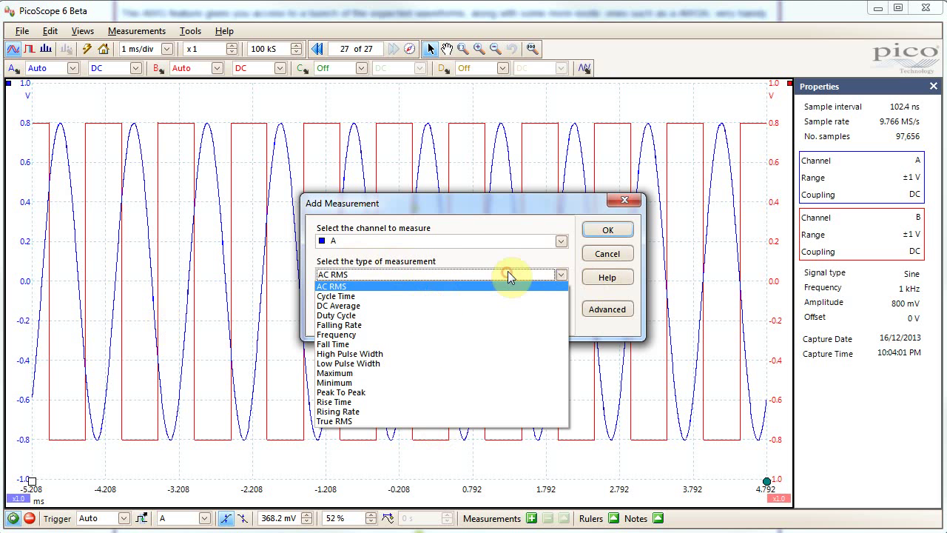
pyautogui.click(523, 257)
pyautogui.click(490, 309)
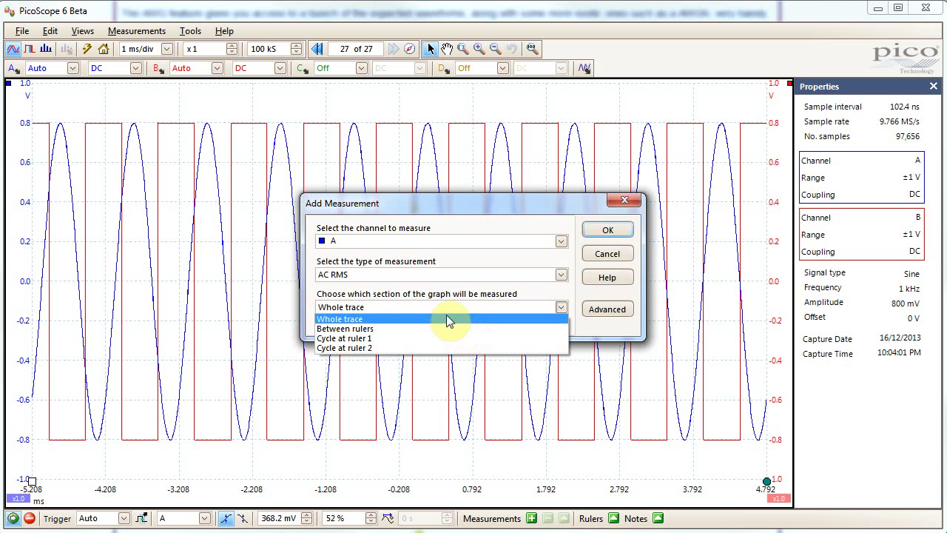
pyautogui.click(624, 254)
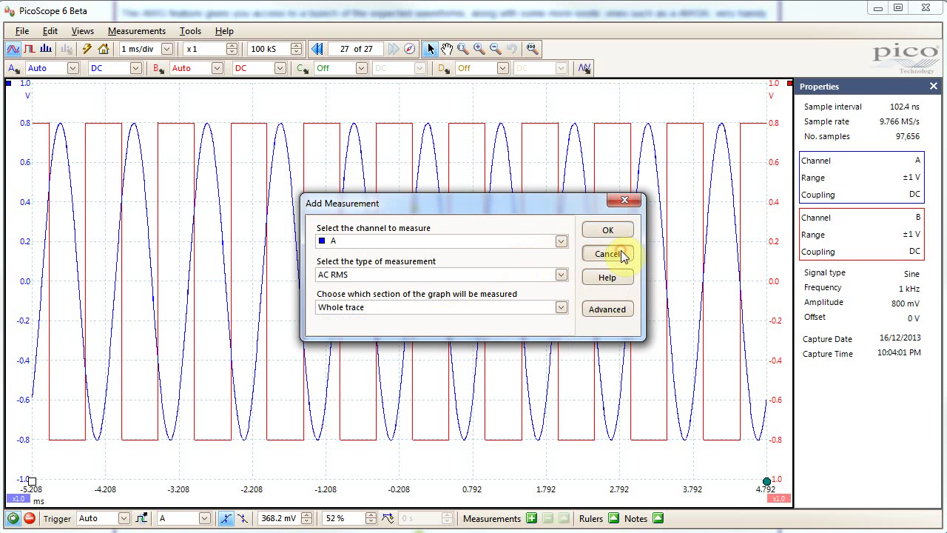
pyautogui.click(624, 254)
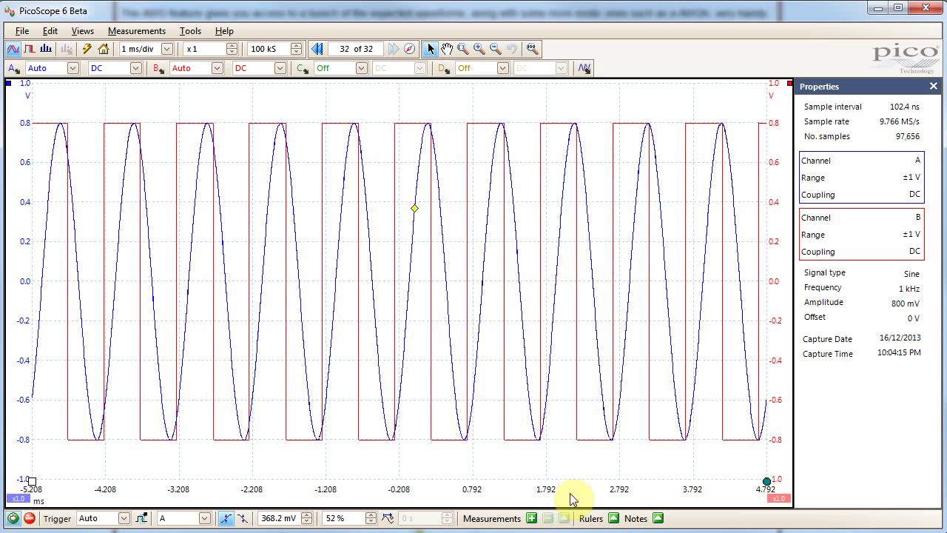
# - Examine the advanced options for a new measurement, including the Harmonic Detector settings, and cancel
pyautogui.click(531, 518)
pyautogui.click(601, 311)
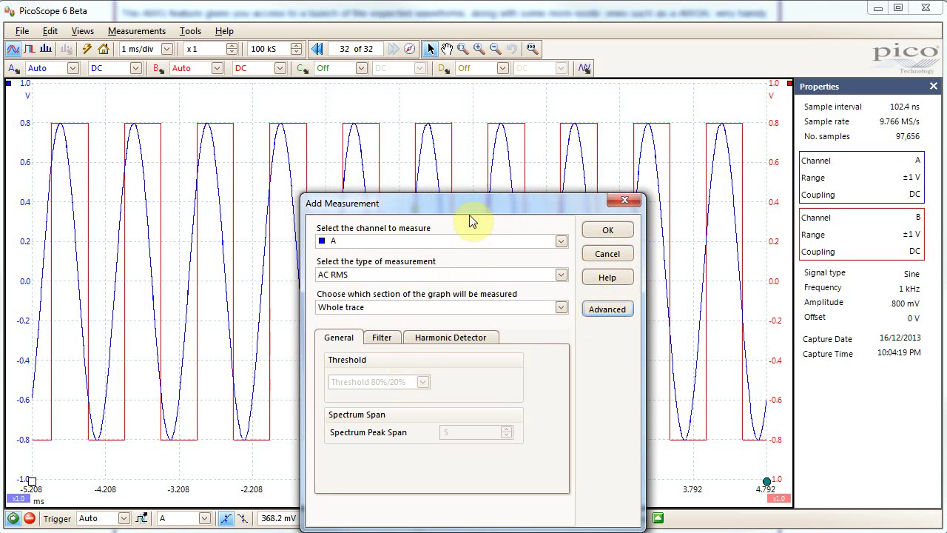
pyautogui.moveTo(459, 203); pyautogui.dragTo(454, 176)
pyautogui.click(413, 311)
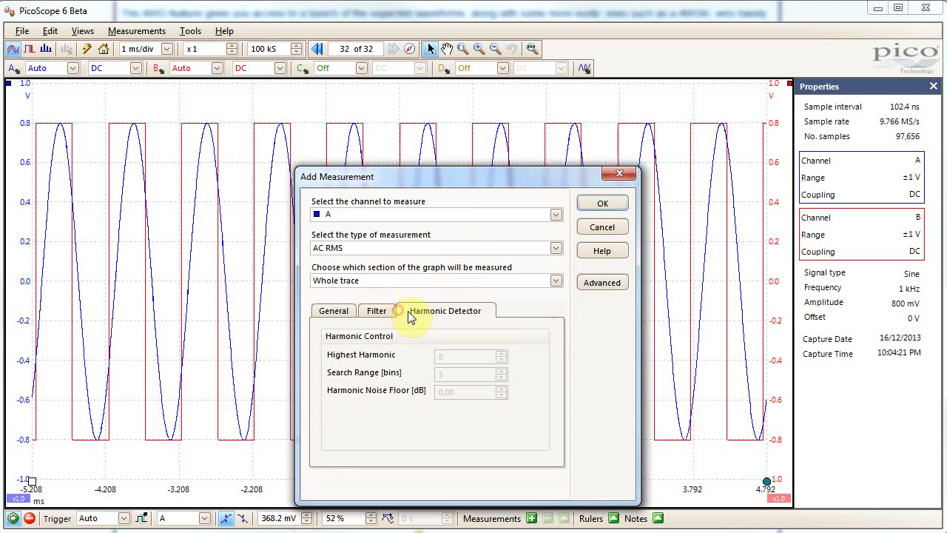
pyautogui.click(601, 228)
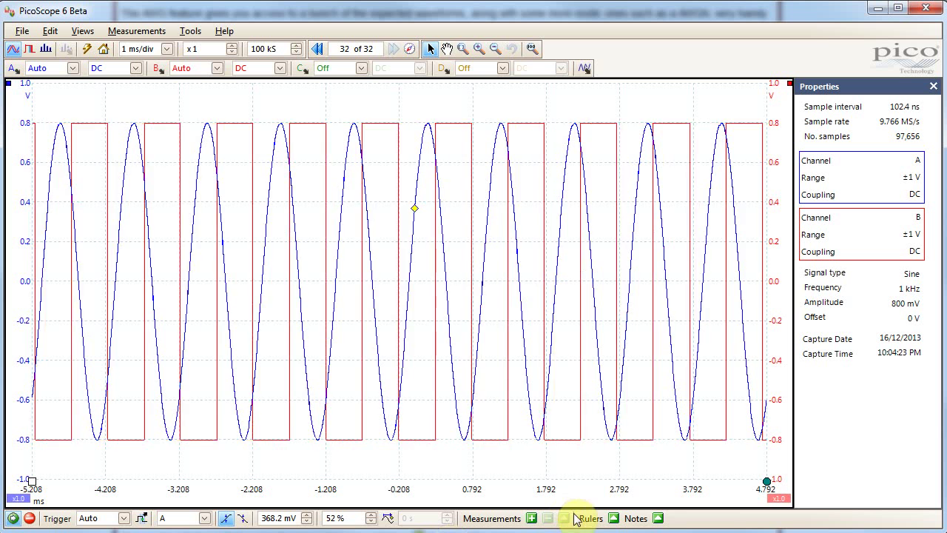
# - Turn channel B off and check the view options offered for the waveform graph
pyautogui.click(198, 69)
pyautogui.click(185, 80)
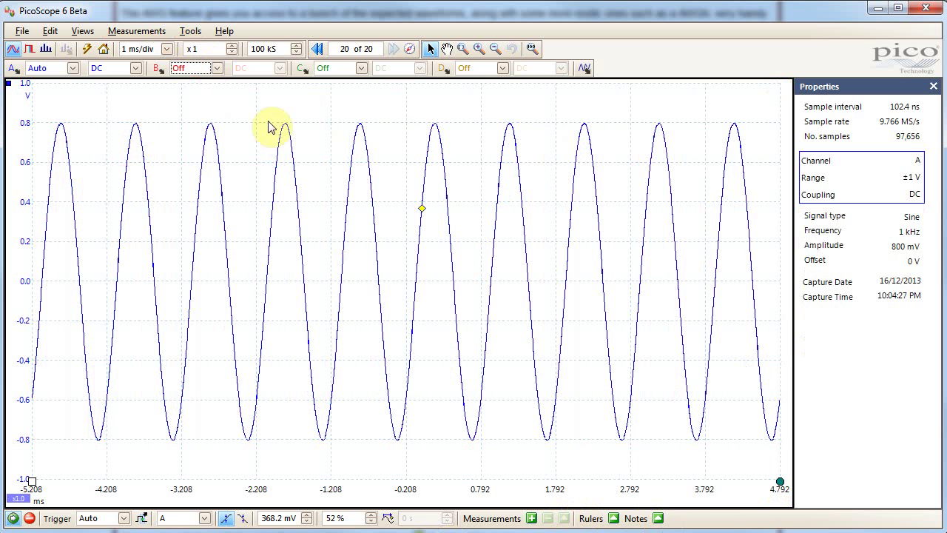
pyautogui.rightClick(551, 175)
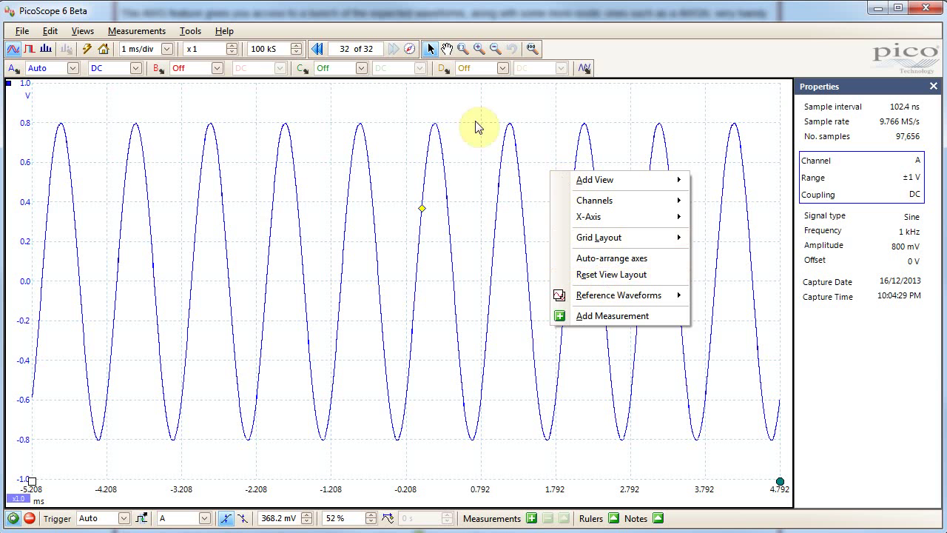
pyautogui.click(444, 148)
# - Open the Maths Channels list and examine the built-in channels and the acos integral equation in the library
pyautogui.click(190, 31)
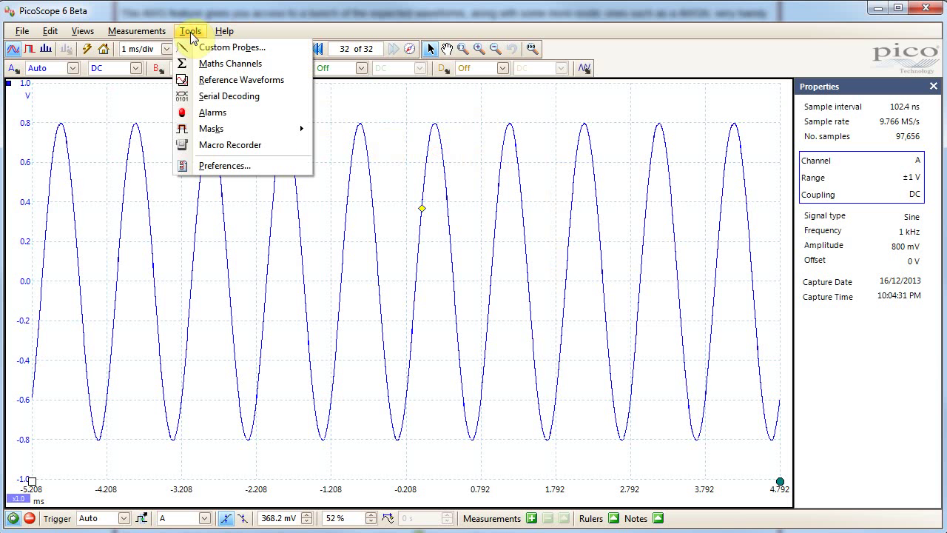
pyautogui.click(211, 63)
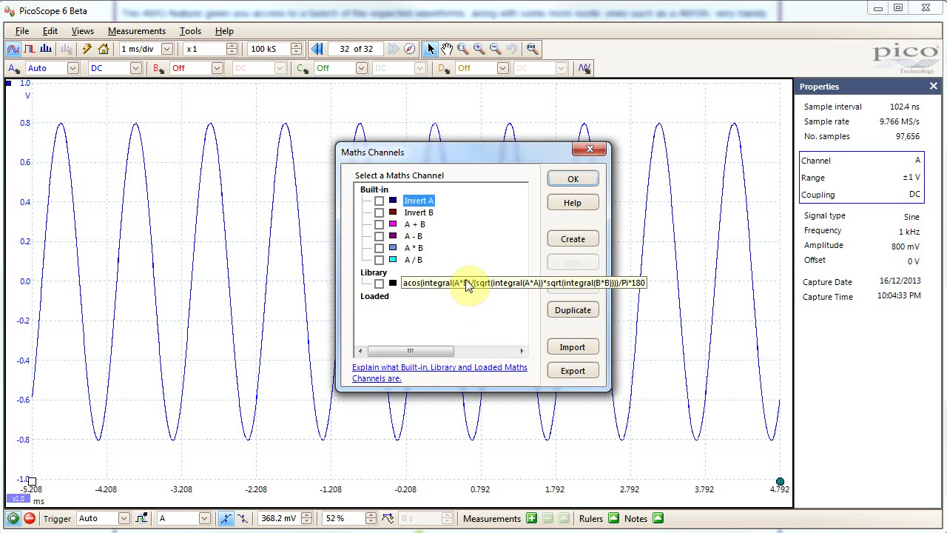
pyautogui.click(464, 318)
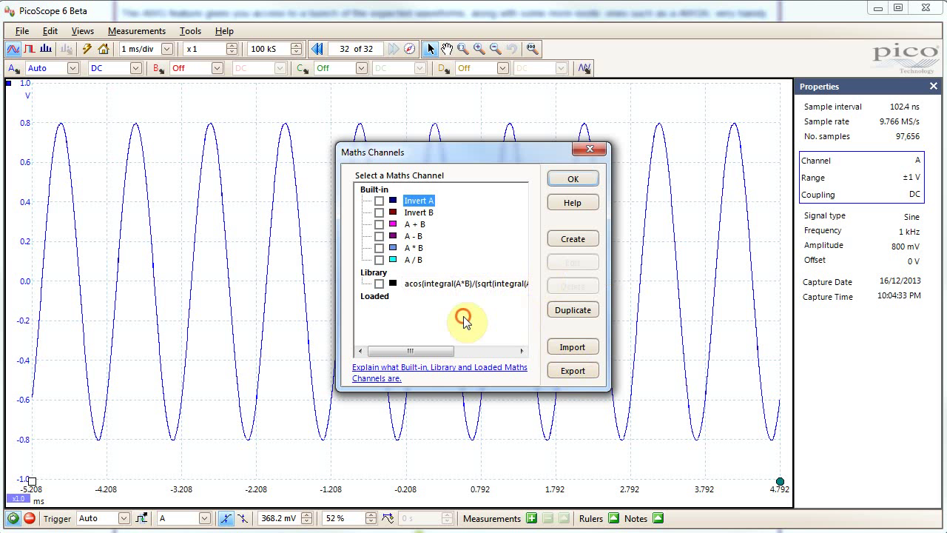
pyautogui.moveTo(415, 352); pyautogui.dragTo(349, 345)
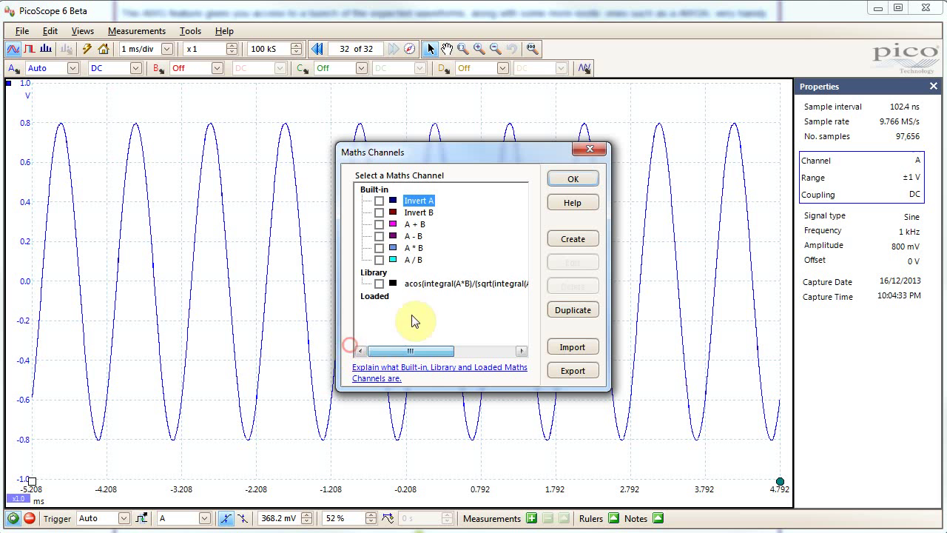
pyautogui.click(408, 284)
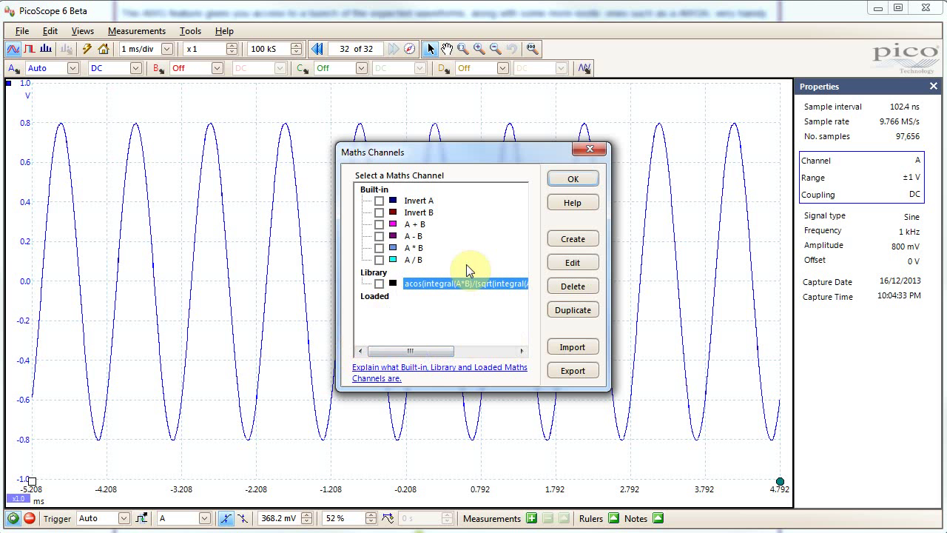
pyautogui.moveTo(448, 359); pyautogui.dragTo(423, 317)
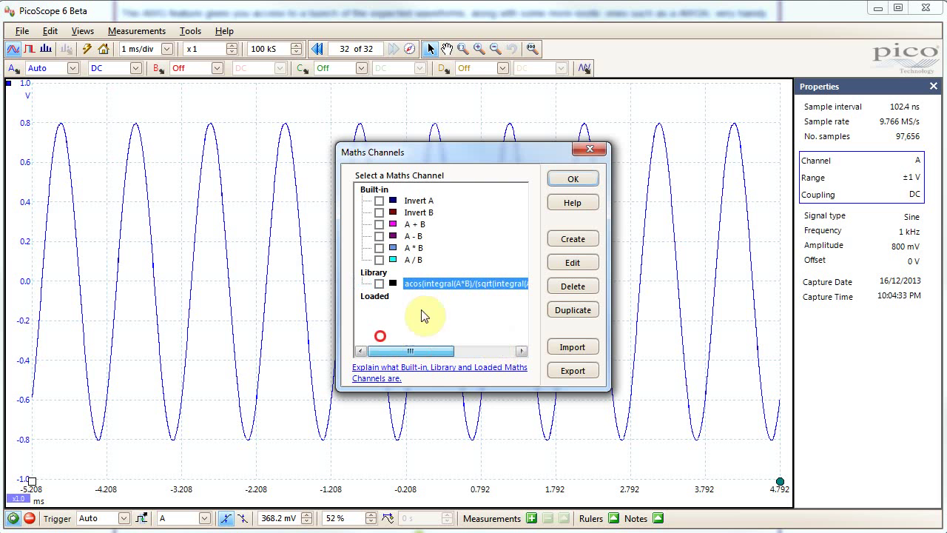
# - Start creating a maths channel and show the advanced functions for its equation
pyautogui.click(583, 237)
pyautogui.click(544, 417)
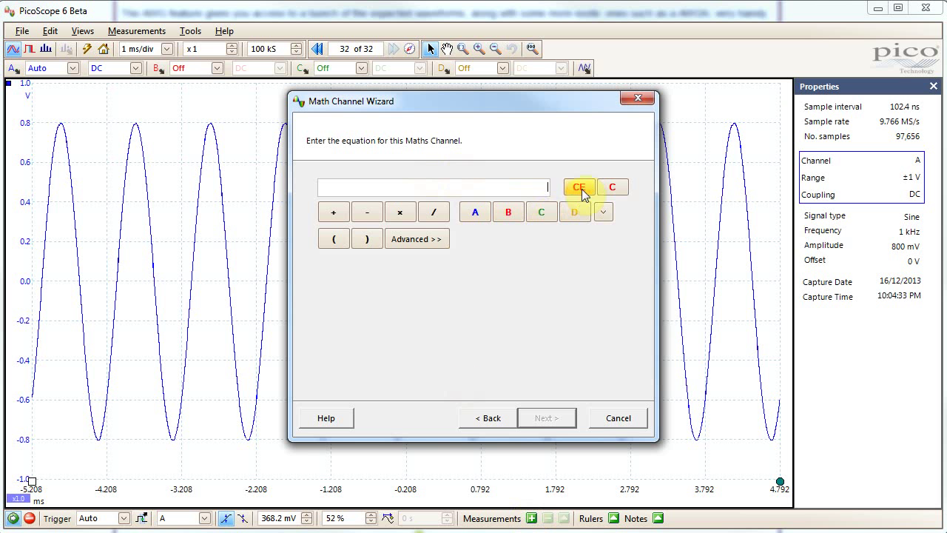
pyautogui.click(424, 238)
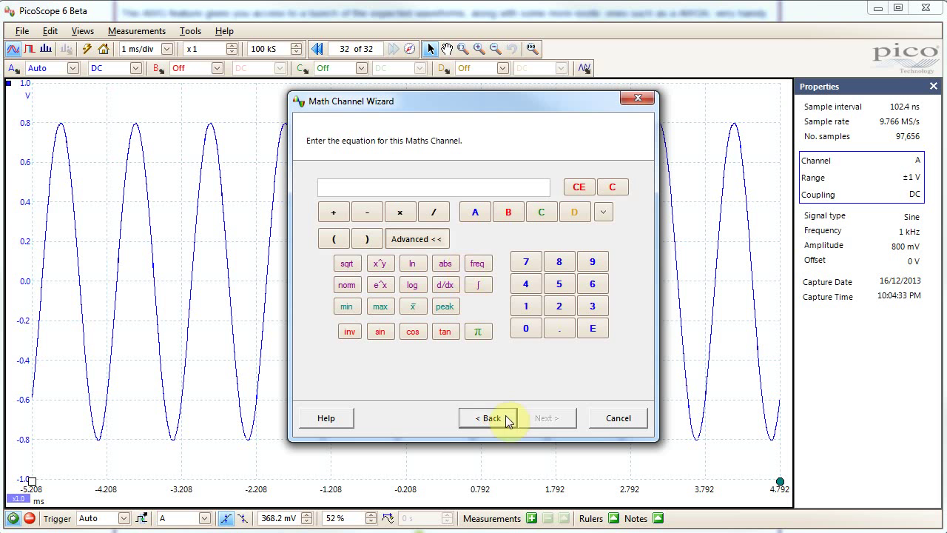
# - Read the equation help on additional functions such as Advance/Delay, then cancel the new maths channel and close the Maths Channels list
pyautogui.click(323, 418)
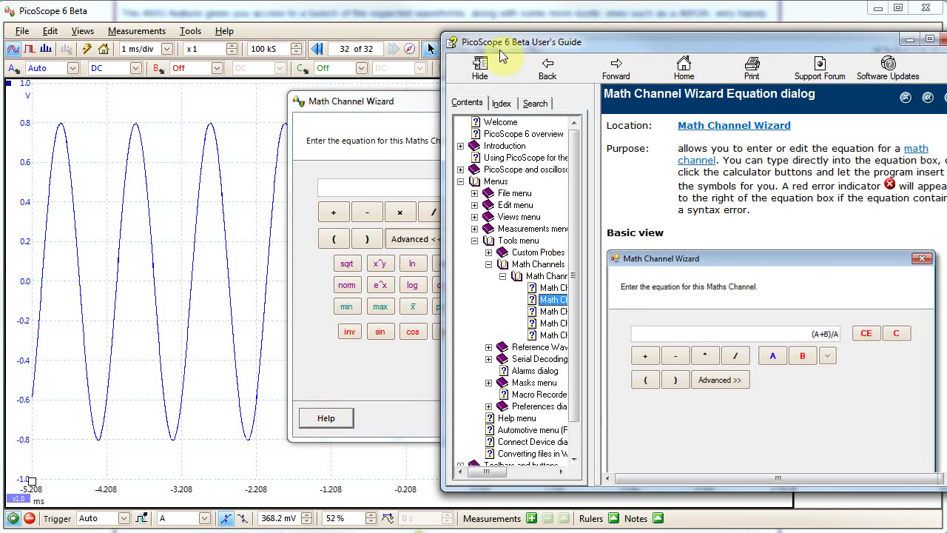
pyautogui.moveTo(499, 49); pyautogui.dragTo(291, 46)
pyautogui.moveTo(756, 134); pyautogui.dragTo(740, 448)
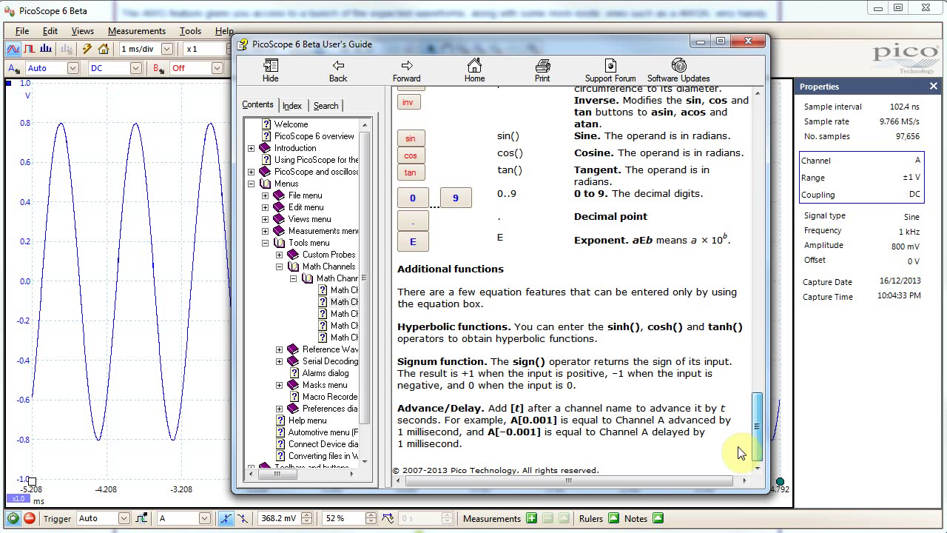
pyautogui.moveTo(508, 420); pyautogui.dragTo(566, 420)
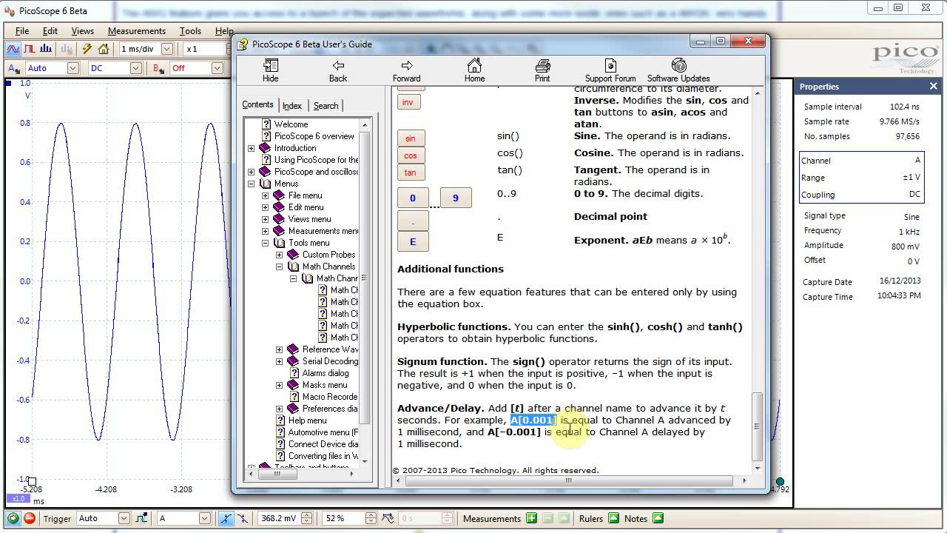
pyautogui.click(547, 392)
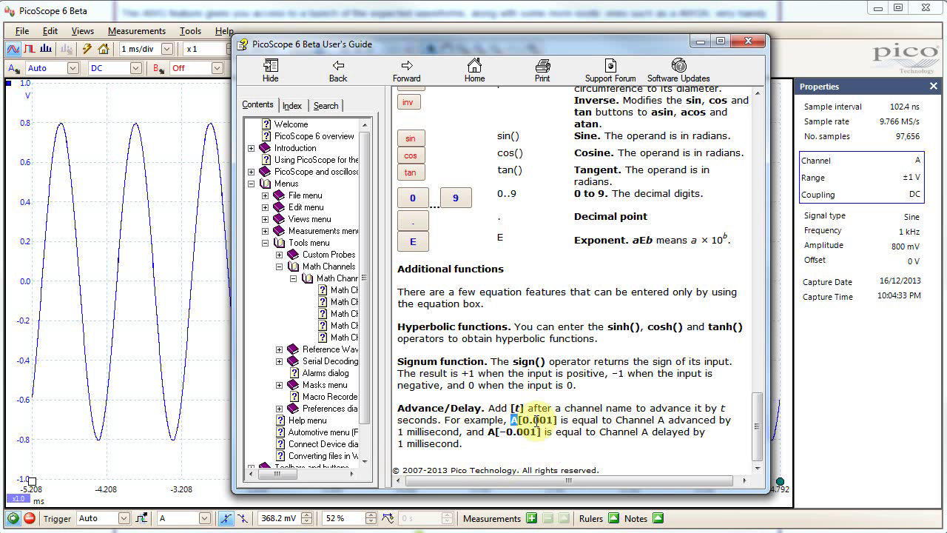
pyautogui.doubleClick(514, 420)
pyautogui.moveTo(511, 420); pyautogui.dragTo(558, 420)
pyautogui.click(549, 419)
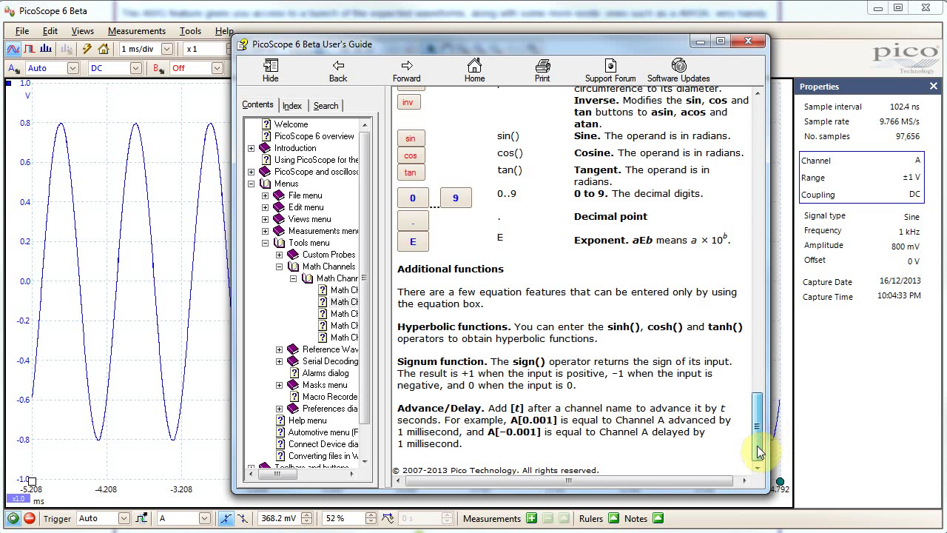
pyautogui.moveTo(759, 453); pyautogui.dragTo(761, 417)
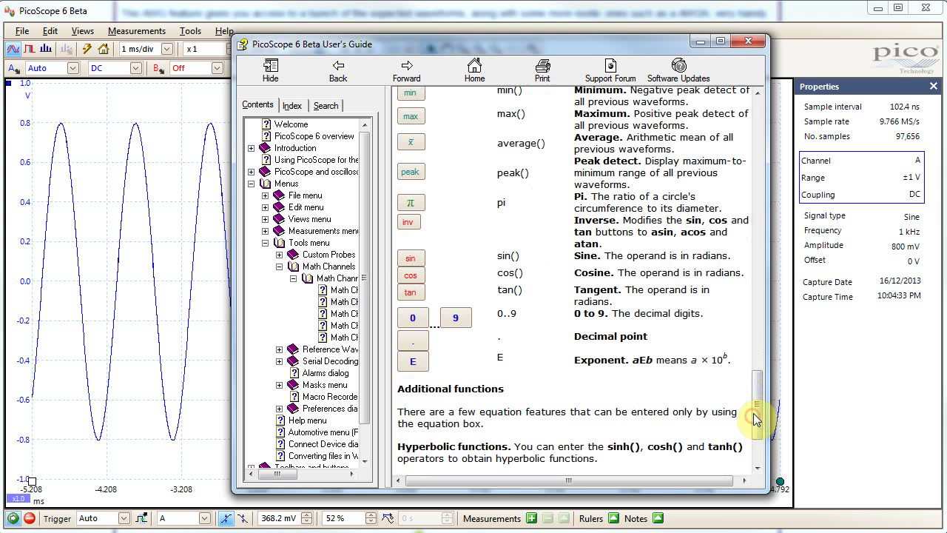
pyautogui.click(749, 42)
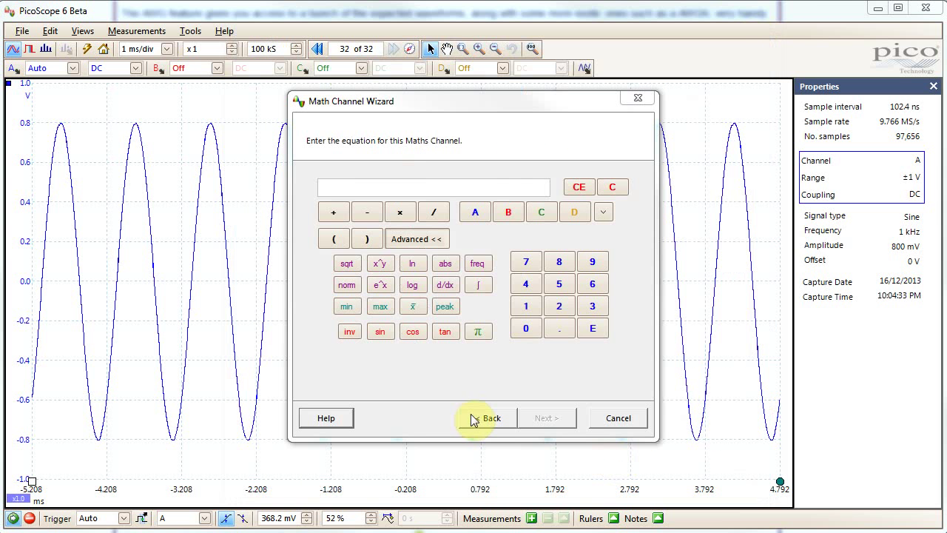
pyautogui.click(617, 417)
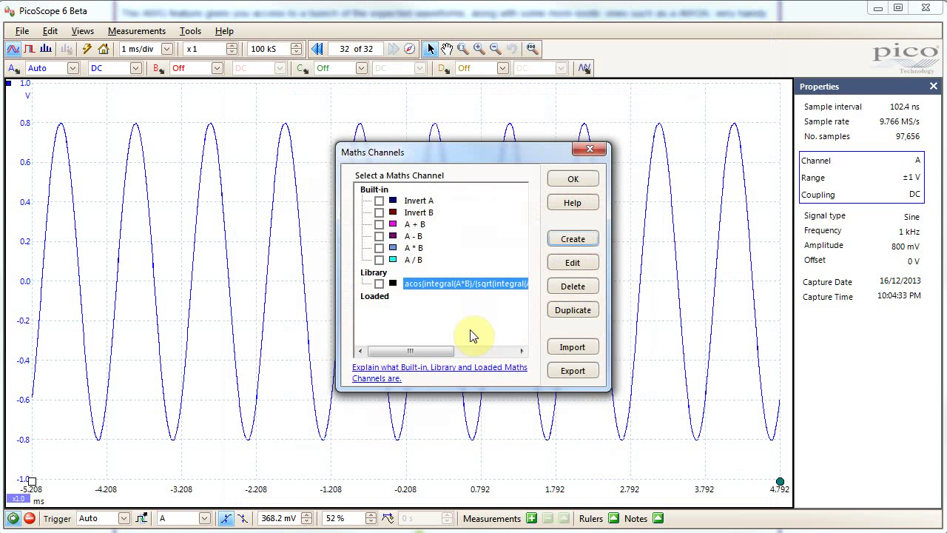
pyautogui.click(577, 353)
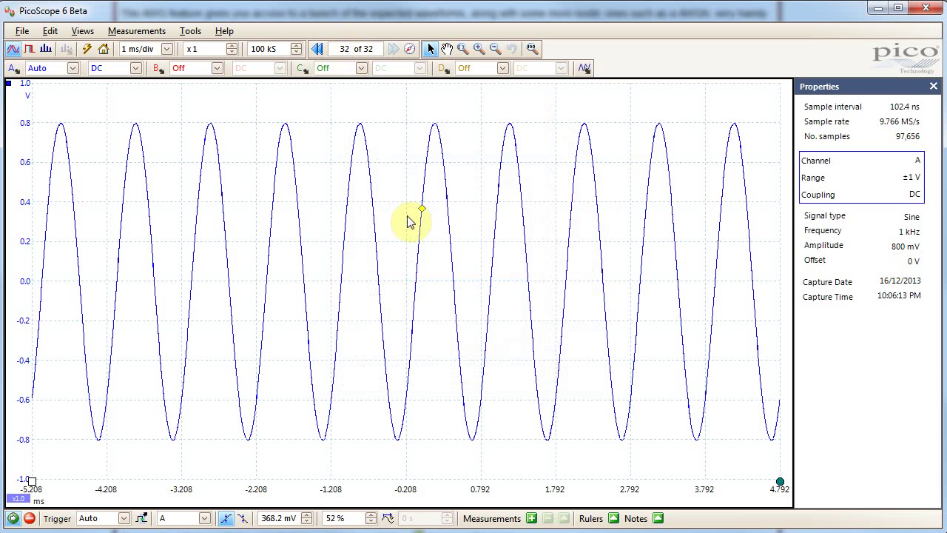
# - Open the buffer overview and browse back through the captured waveforms to buffer 9
pyautogui.click(409, 48)
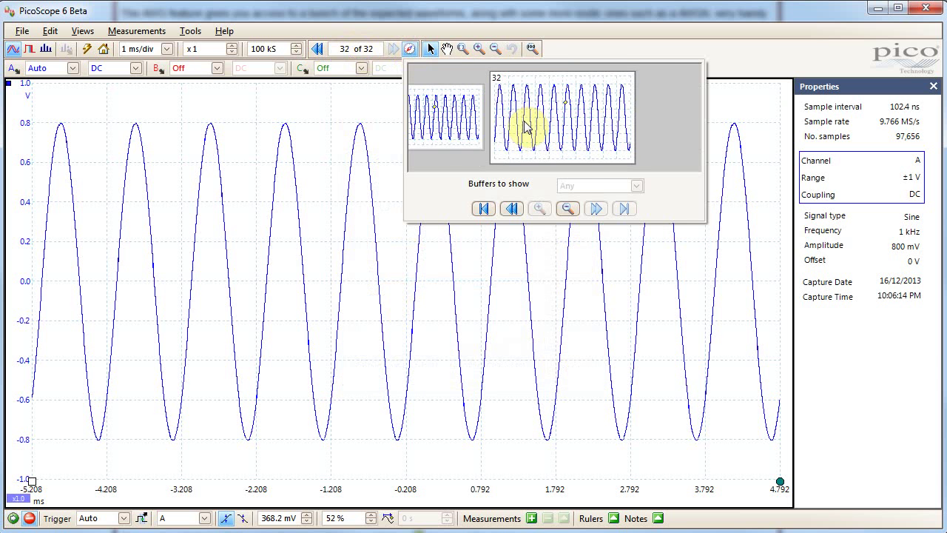
pyautogui.click(513, 210)
pyautogui.click(512, 209)
pyautogui.click(513, 209)
pyautogui.click(513, 210)
pyautogui.click(513, 209)
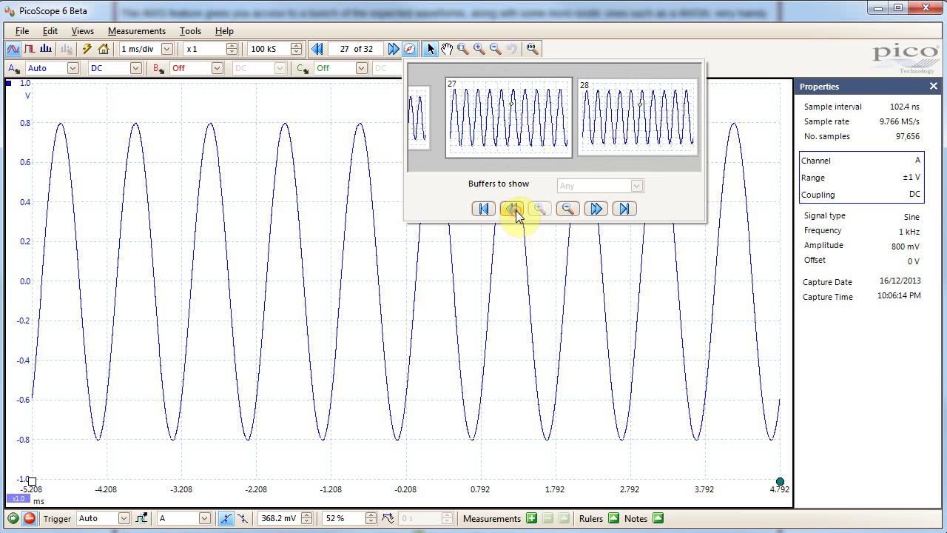
pyautogui.click(513, 210)
pyautogui.click(513, 209)
pyautogui.click(512, 210)
pyautogui.click(513, 209)
pyautogui.click(513, 210)
pyautogui.click(513, 209)
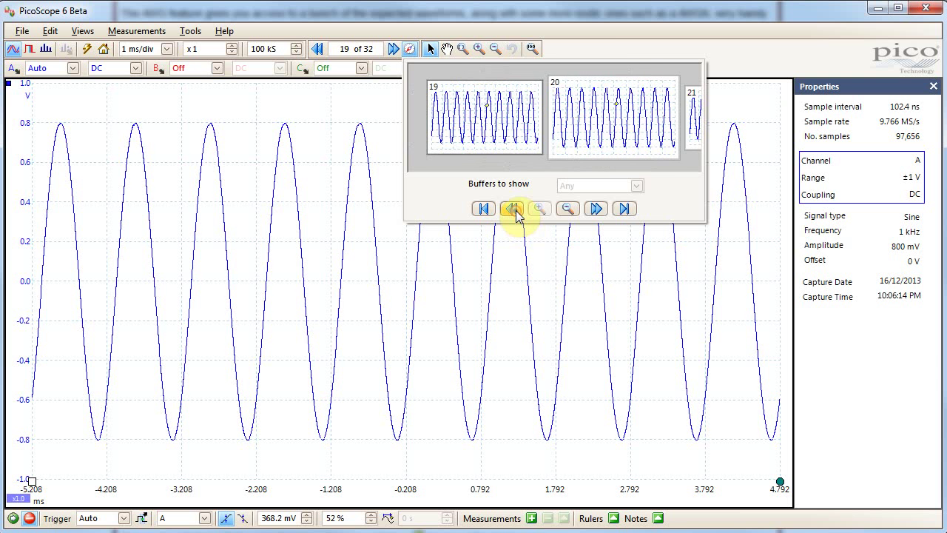
pyautogui.click(513, 210)
pyautogui.click(513, 210)
pyautogui.click(512, 209)
pyautogui.click(513, 210)
pyautogui.click(512, 209)
pyautogui.click(513, 210)
pyautogui.click(513, 210)
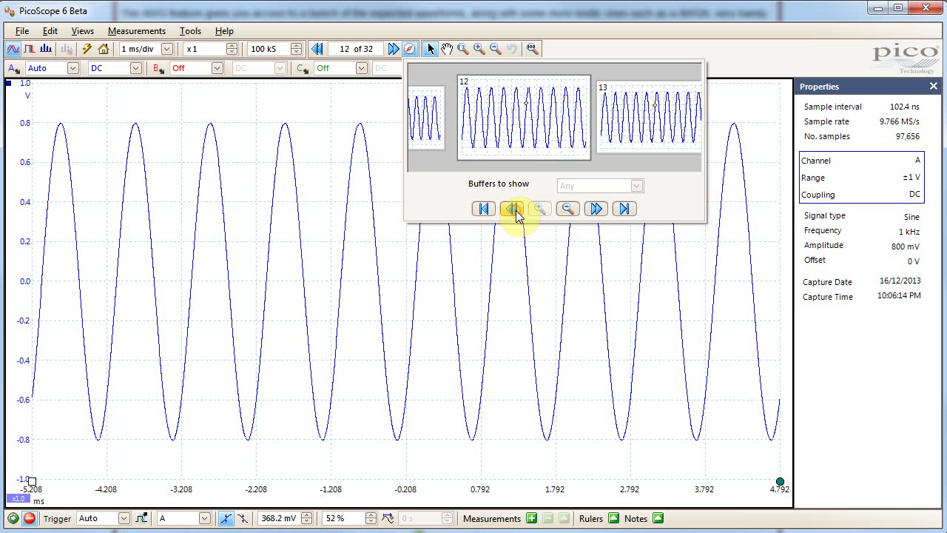
pyautogui.click(513, 209)
pyautogui.click(513, 209)
pyautogui.click(513, 210)
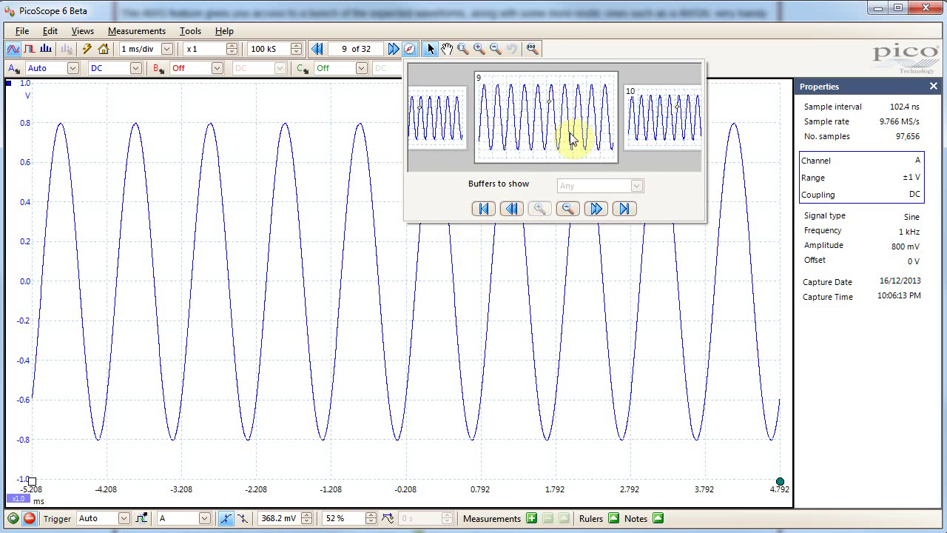
# - Close the buffer overview, restart capturing and stop it again
pyautogui.click(351, 148)
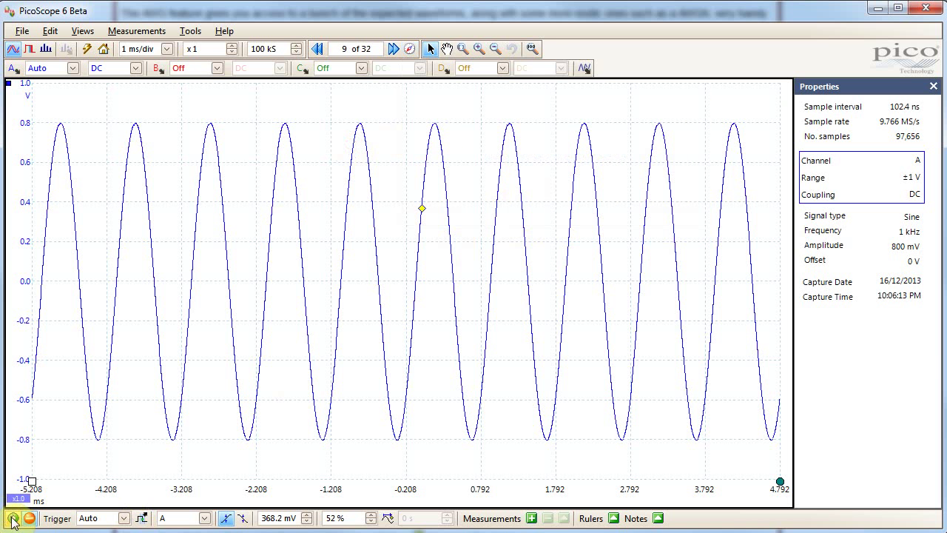
pyautogui.click(12, 519)
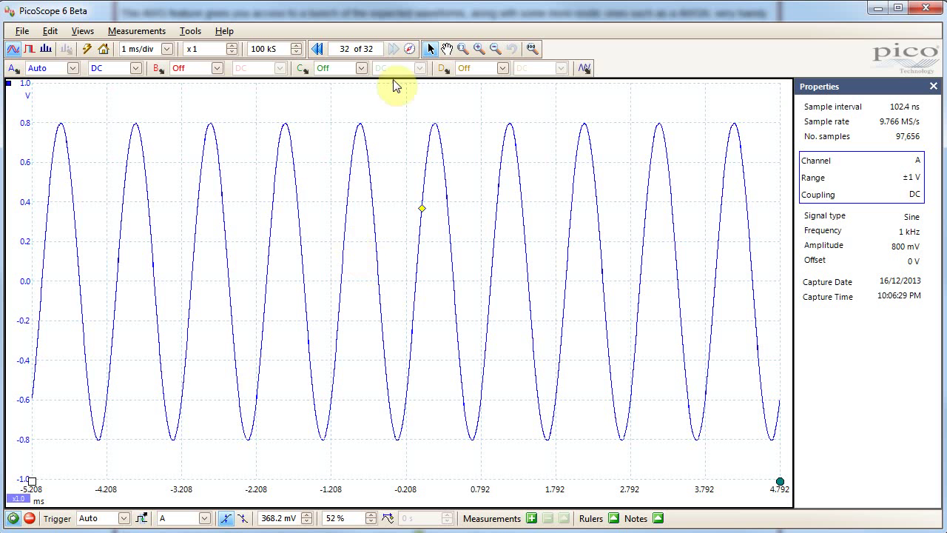
pyautogui.click(27, 523)
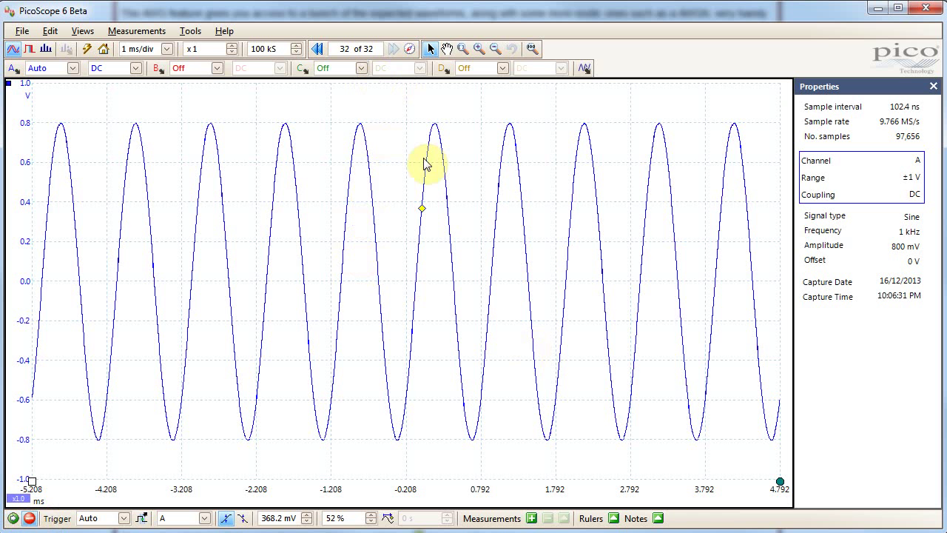
# - Browse back through the newly captured waveforms to buffer 26
pyautogui.click(316, 49)
pyautogui.click(316, 49)
pyautogui.click(316, 48)
pyautogui.click(316, 49)
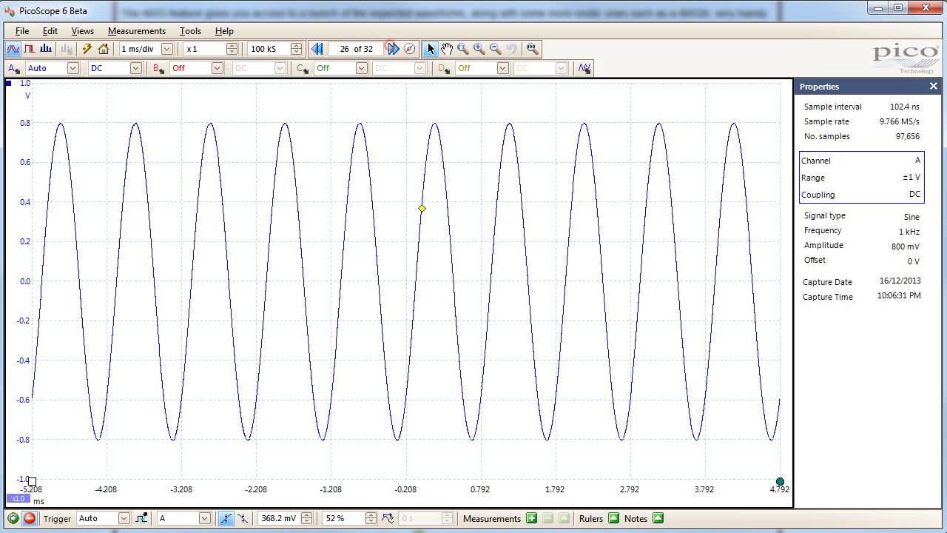
# - Switch to spectrum mode to view channel A's spectrum, then return to scope mode
pyautogui.click(45, 48)
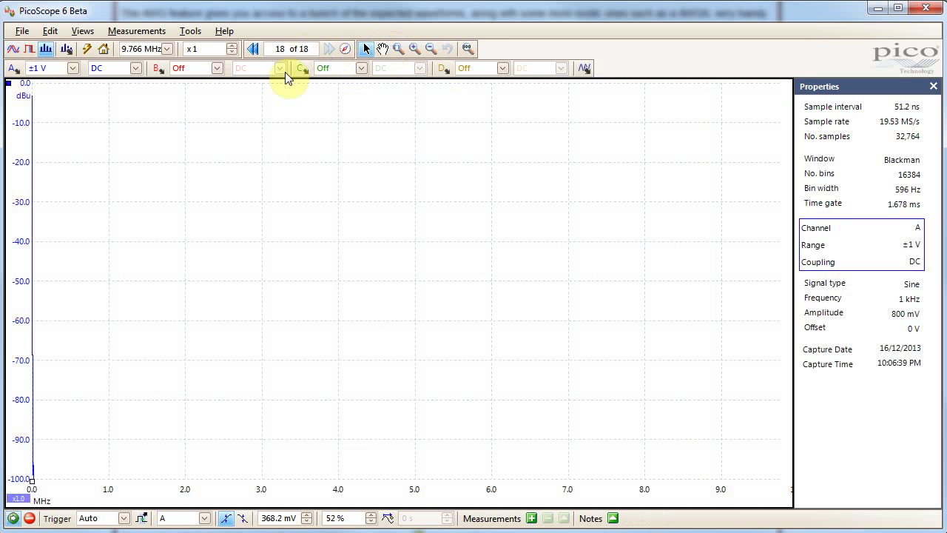
pyautogui.click(12, 50)
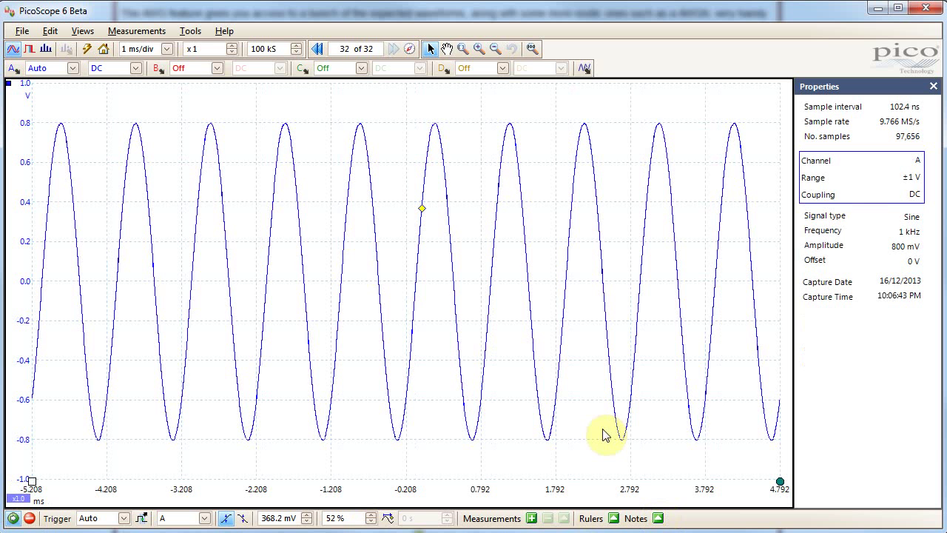
# - Hide the view properties beside the waveform and show them again
pyautogui.click(933, 86)
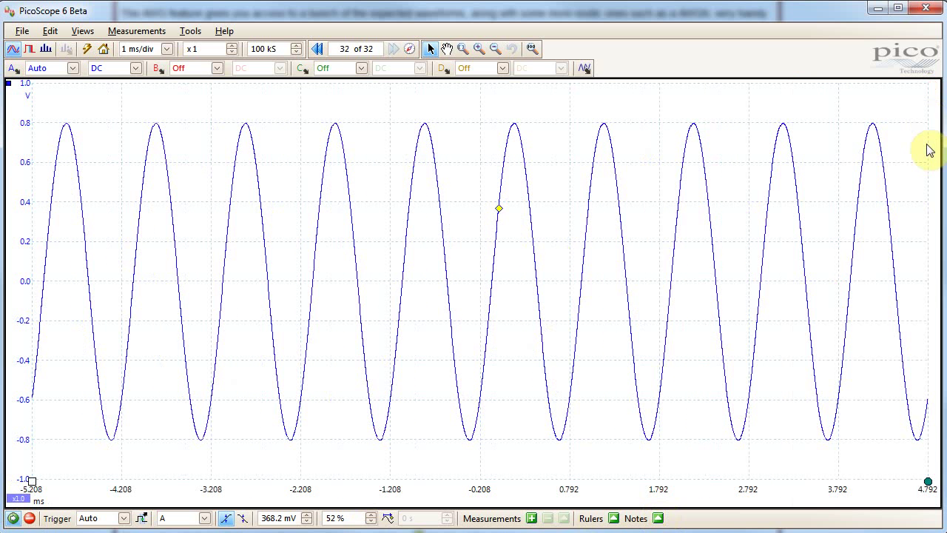
pyautogui.rightClick(858, 125)
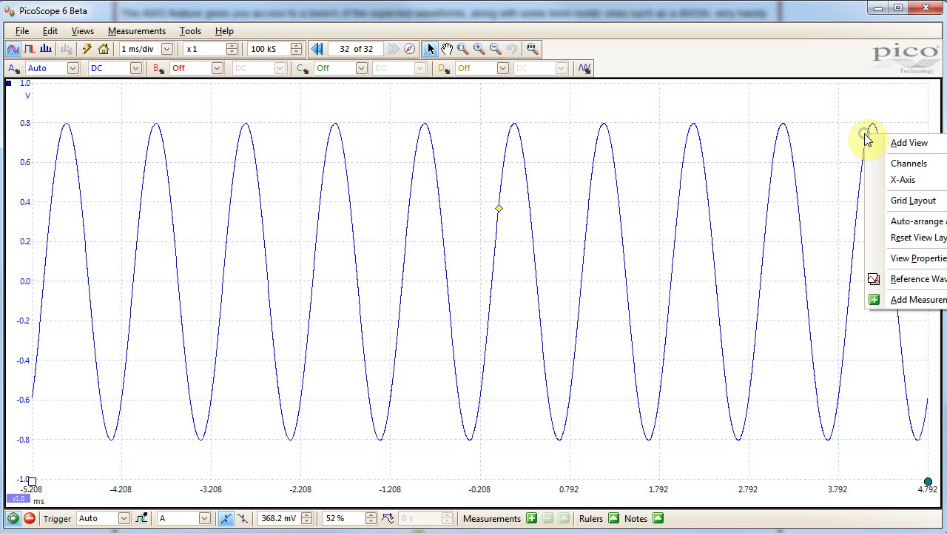
pyautogui.click(891, 259)
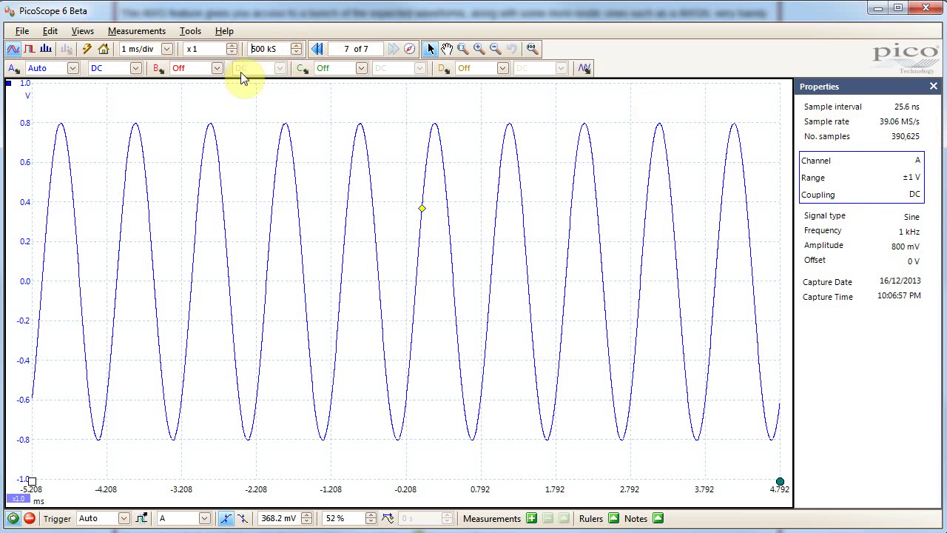
# - Set the number of samples to 100 kS and look over the available timebases without changing the setting
pyautogui.click(295, 53)
pyautogui.click(165, 50)
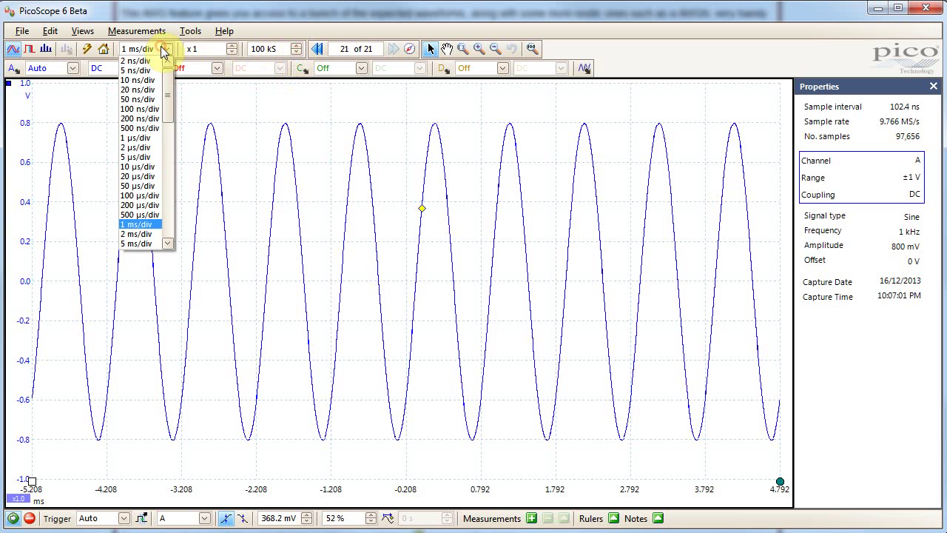
pyautogui.click(164, 51)
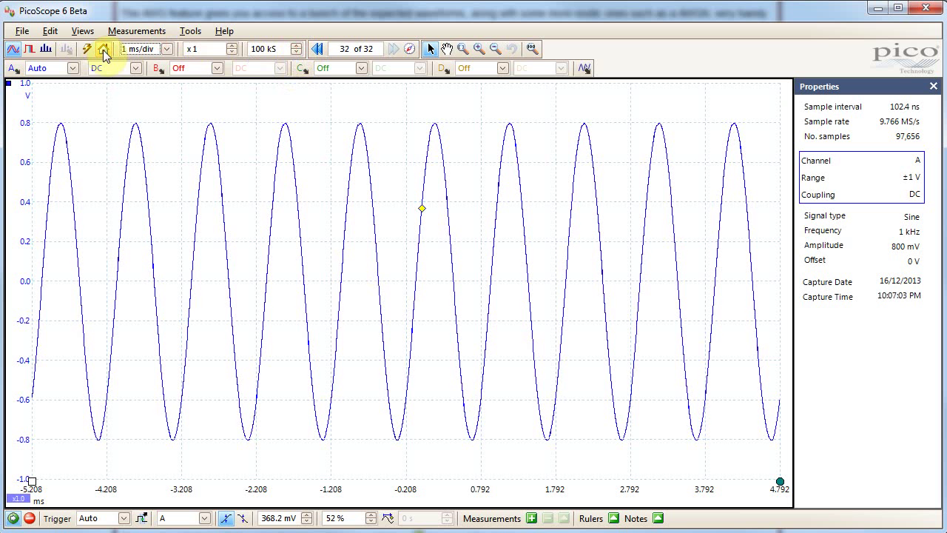
# - Look over the view, measurement and tool commands, then open the Serial Decoding settings and cancel them
pyautogui.click(135, 32)
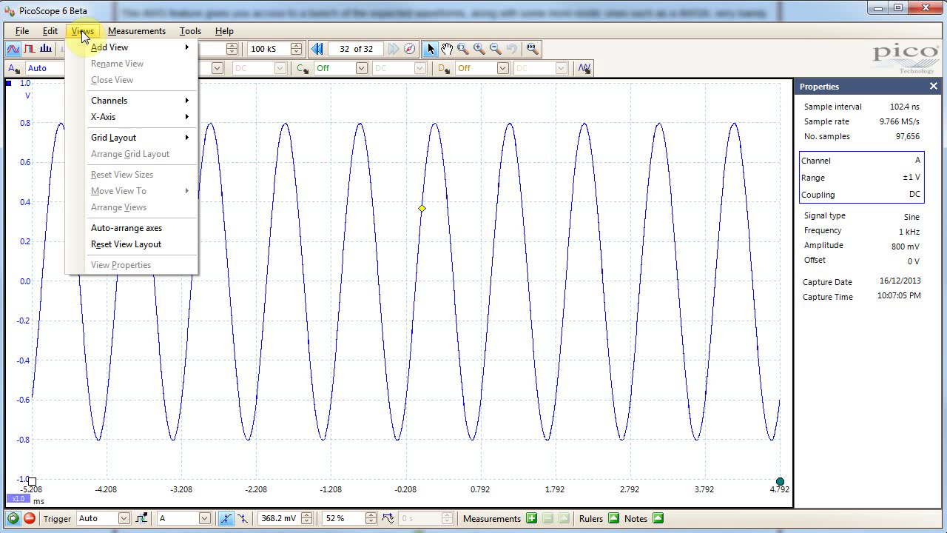
pyautogui.click(83, 33)
pyautogui.click(78, 31)
pyautogui.moveTo(46, 31)
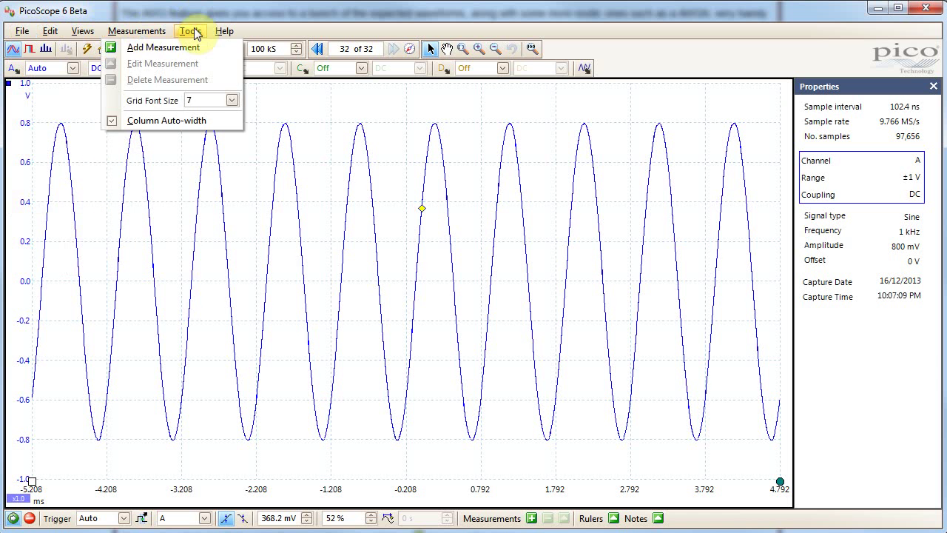
pyautogui.moveTo(196, 36)
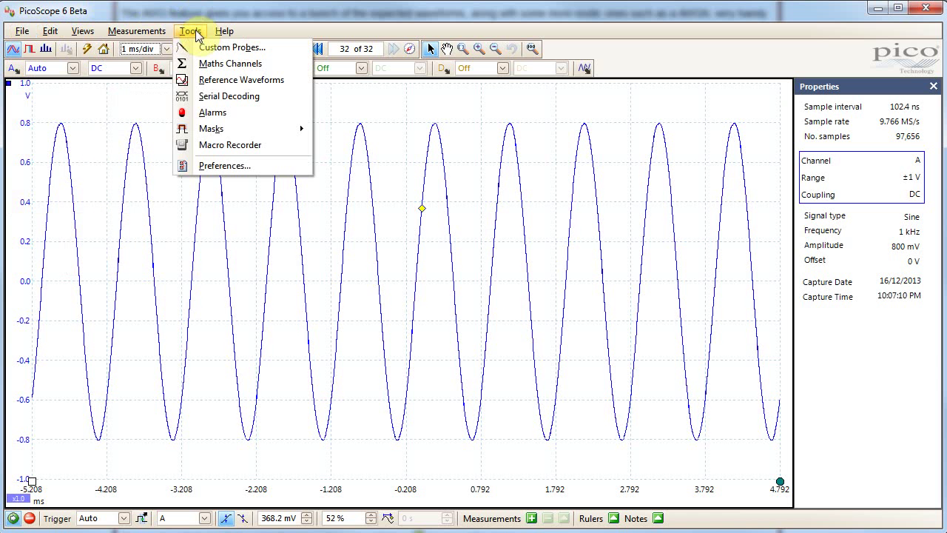
pyautogui.click(239, 97)
pyautogui.click(585, 168)
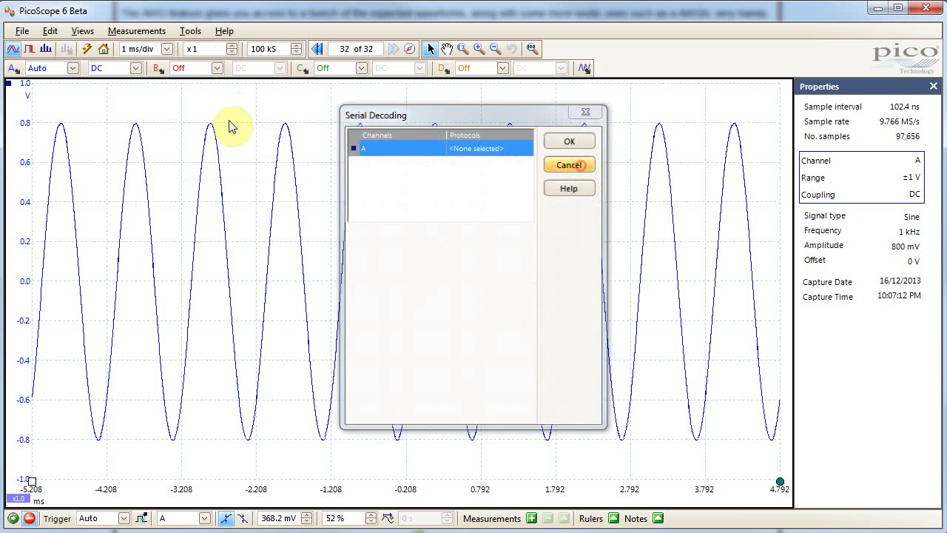
# - Open the preferences, examine the keyboard shortcuts and cancel without changes
pyautogui.click(190, 31)
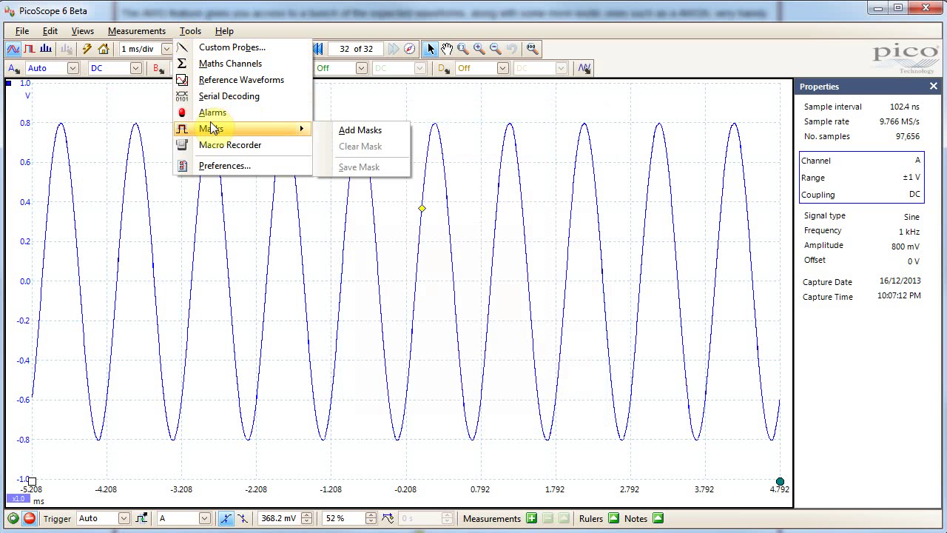
pyautogui.click(214, 167)
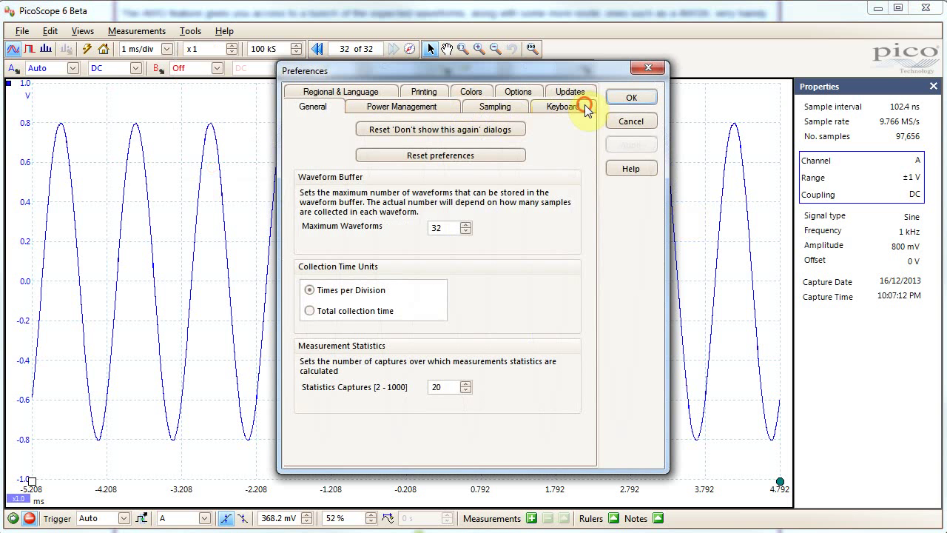
pyautogui.click(586, 109)
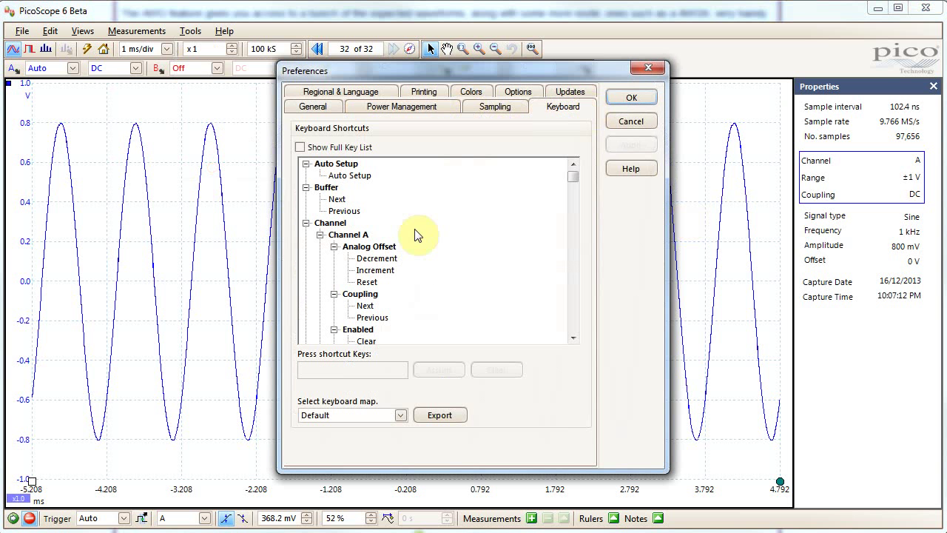
pyautogui.click(633, 122)
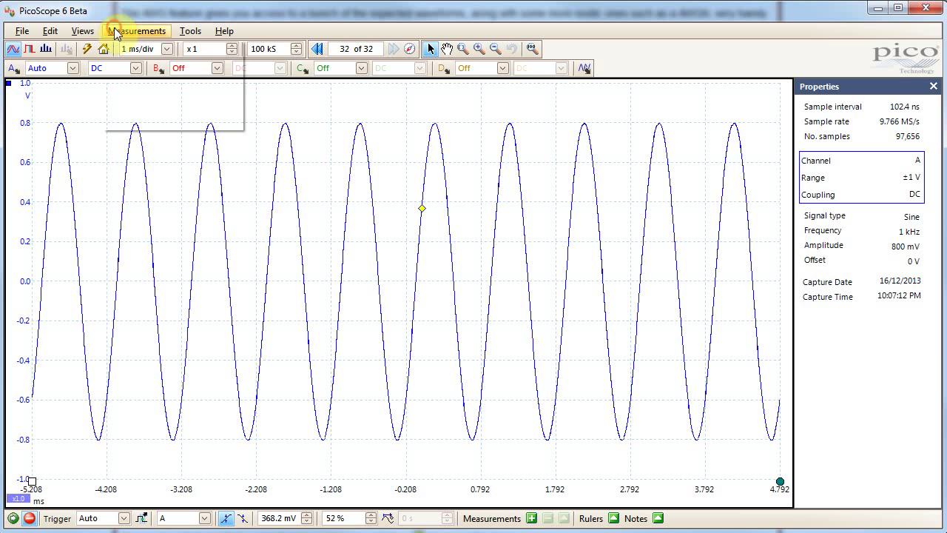
# - Look over the view's channel and X-axis options and set the grid layout to 6 viewports
pyautogui.click(118, 31)
pyautogui.moveTo(207, 33)
pyautogui.moveTo(75, 35)
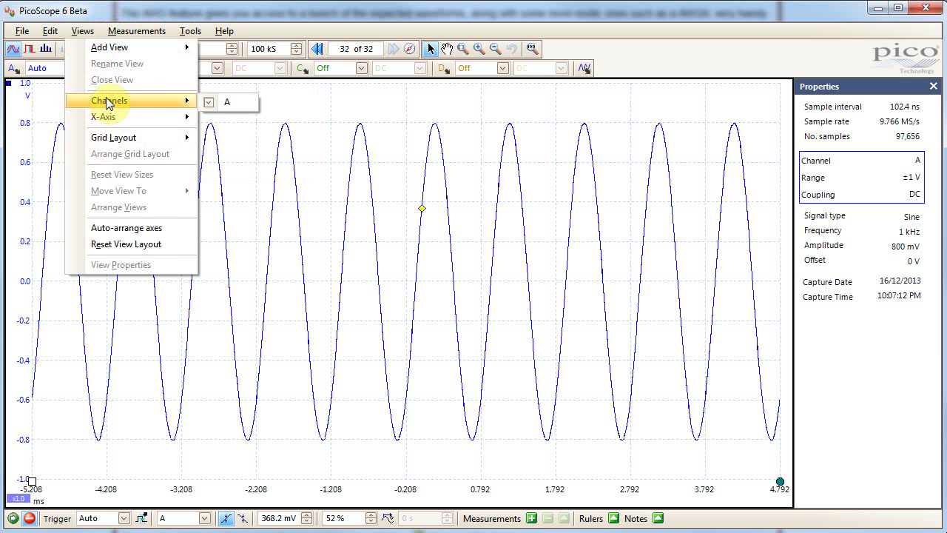
pyautogui.moveTo(110, 120)
pyautogui.moveTo(112, 137)
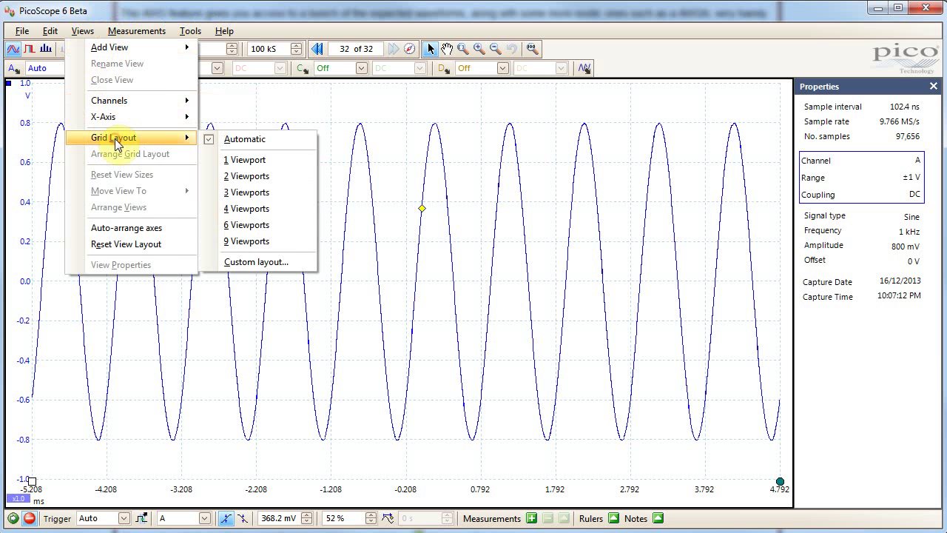
pyautogui.click(275, 232)
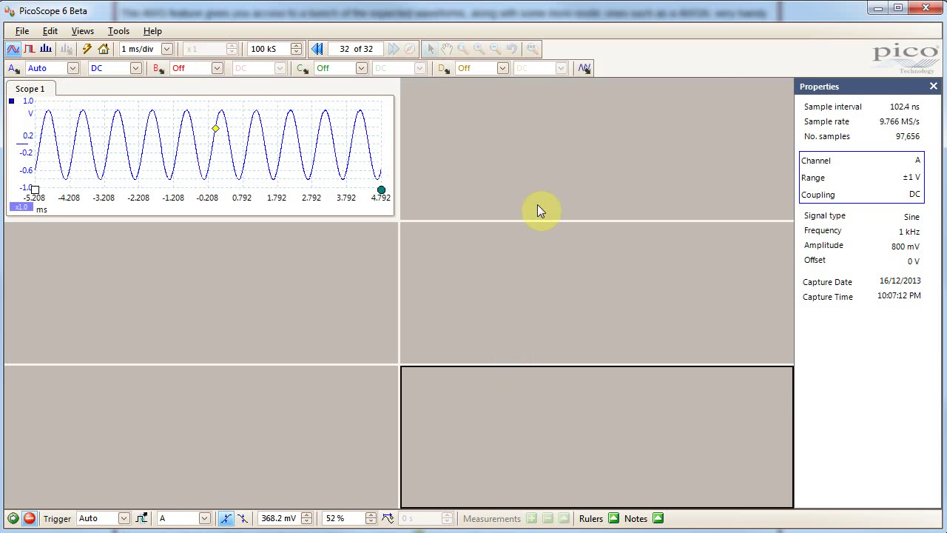
# - Turn on channel B with its input range set to Auto
pyautogui.click(541, 148)
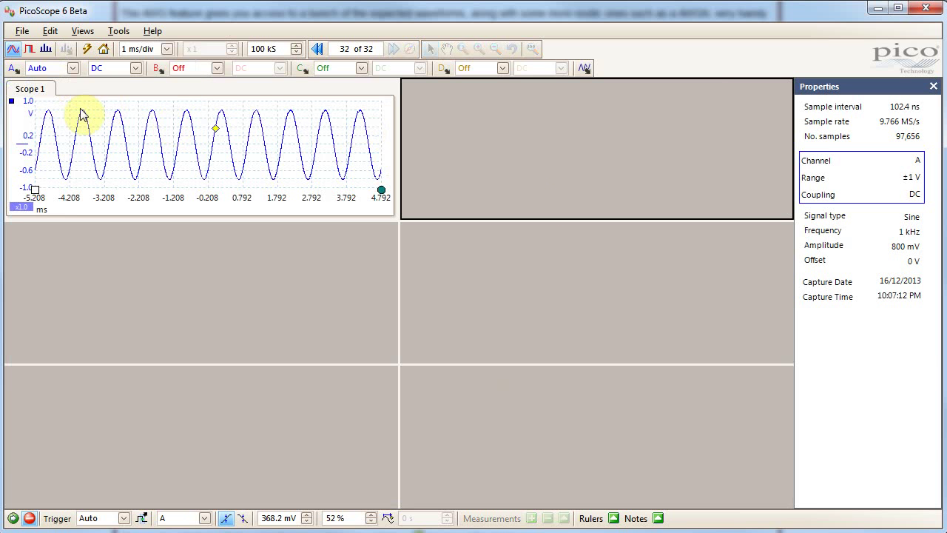
pyautogui.click(211, 73)
pyautogui.click(198, 88)
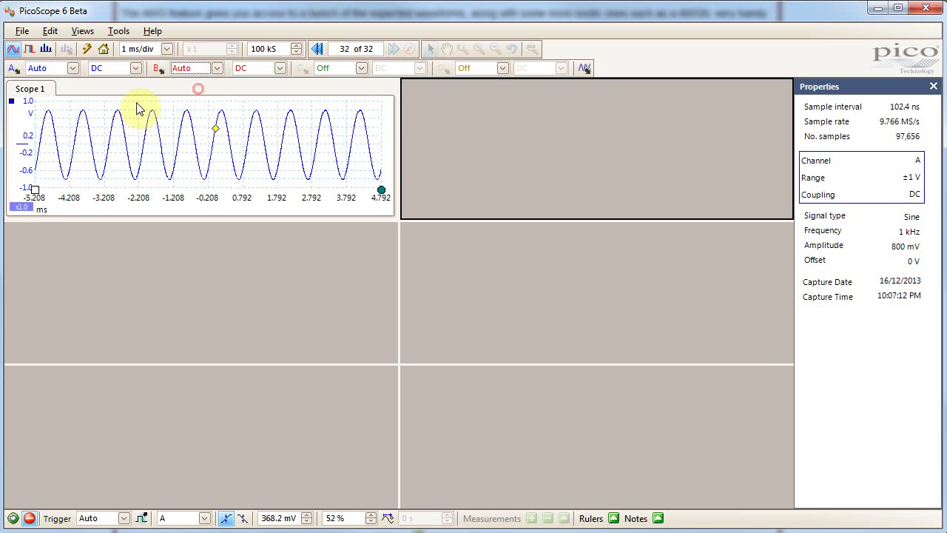
# - Add a second scope view and move it into the empty viewport beside Scope 1
pyautogui.click(233, 144)
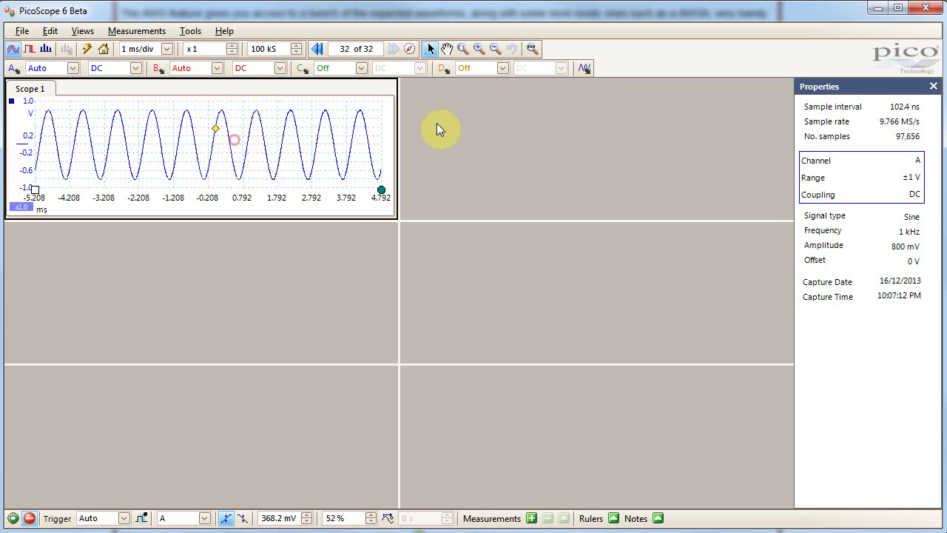
pyautogui.rightClick(224, 139)
pyautogui.click(249, 144)
pyautogui.click(385, 143)
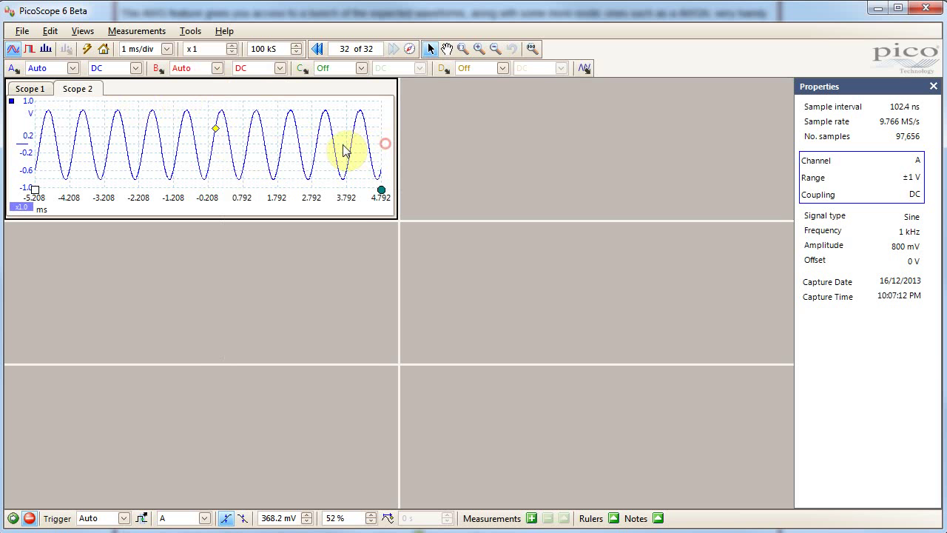
pyautogui.moveTo(151, 98); pyautogui.dragTo(489, 143)
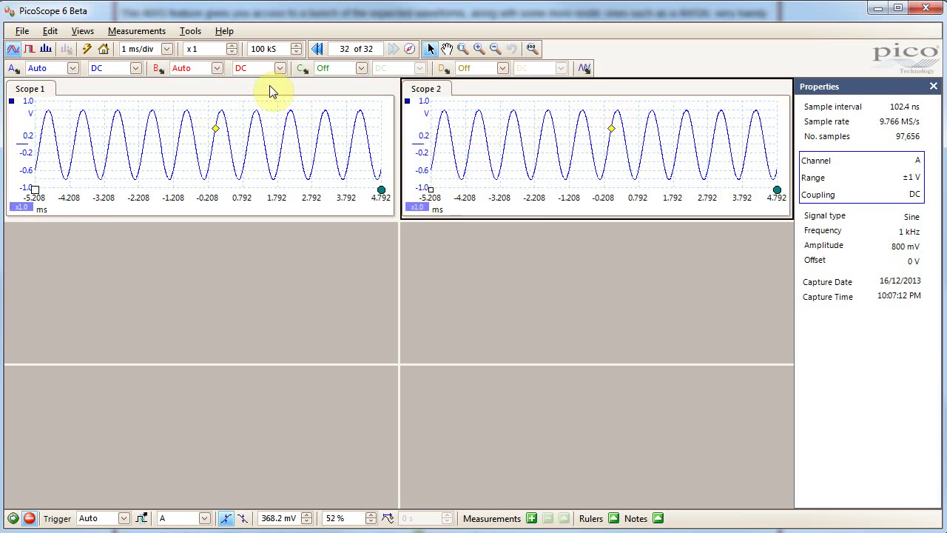
# - Check which channels Scope 2 can show and confirm Auto as channel B's input range
pyautogui.rightClick(519, 116)
pyautogui.moveTo(563, 173)
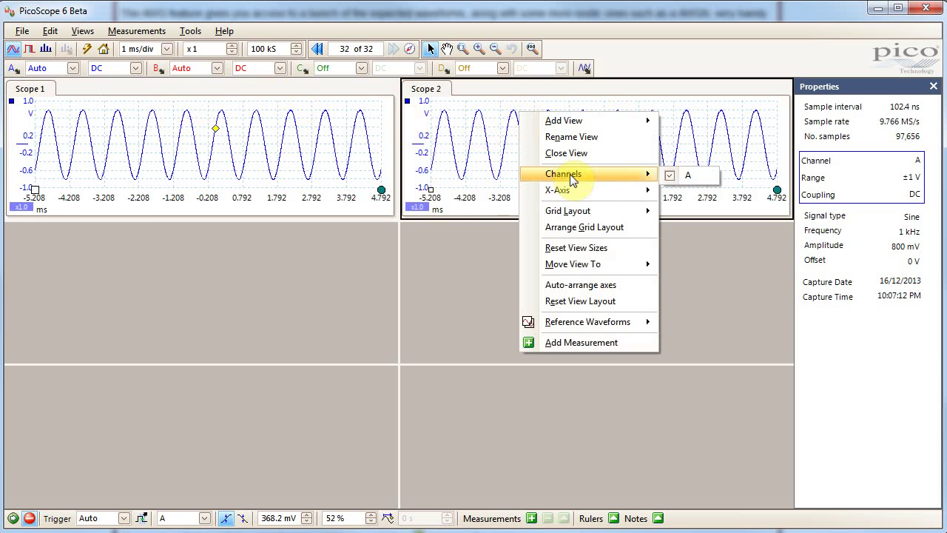
pyautogui.click(208, 74)
pyautogui.click(209, 71)
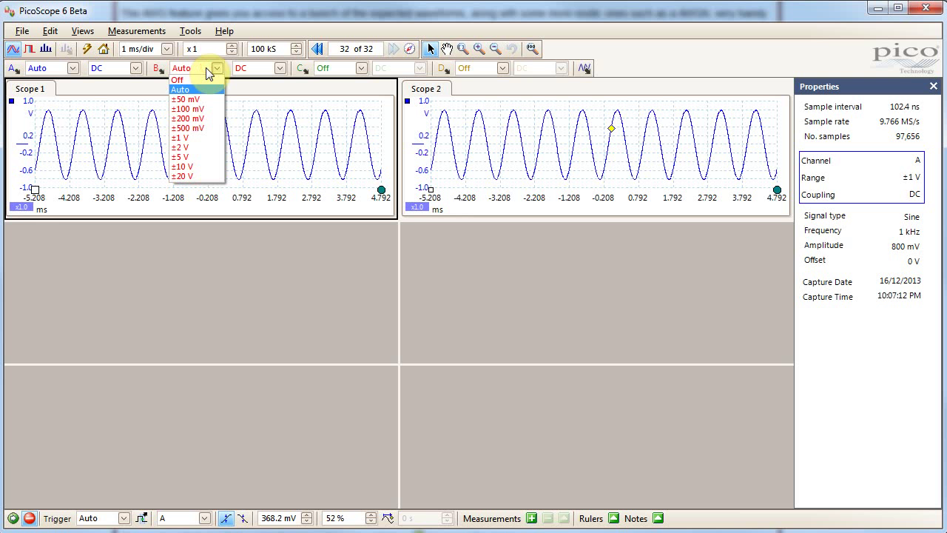
pyautogui.click(193, 89)
pyautogui.click(187, 71)
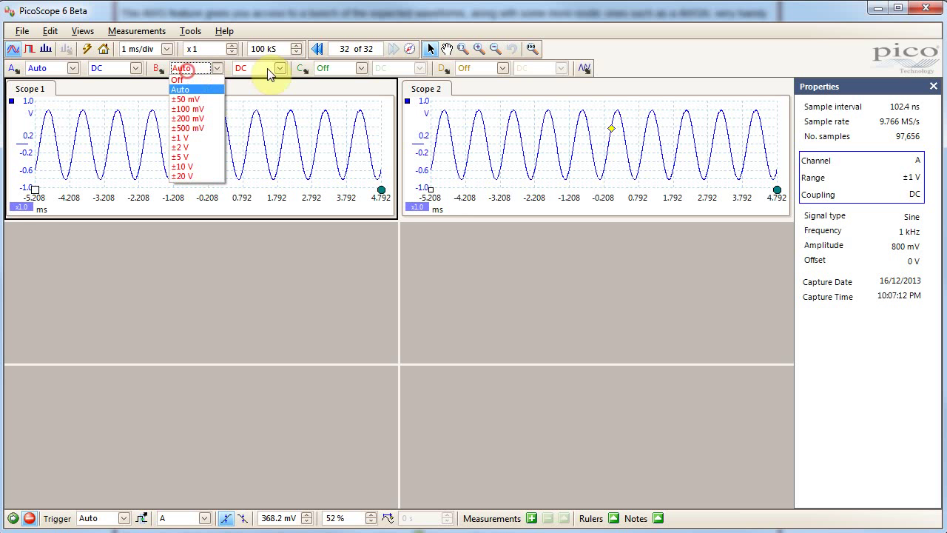
# - Turn on channel C with its input range set to Auto and start capturing
pyautogui.click(348, 70)
pyautogui.click(340, 89)
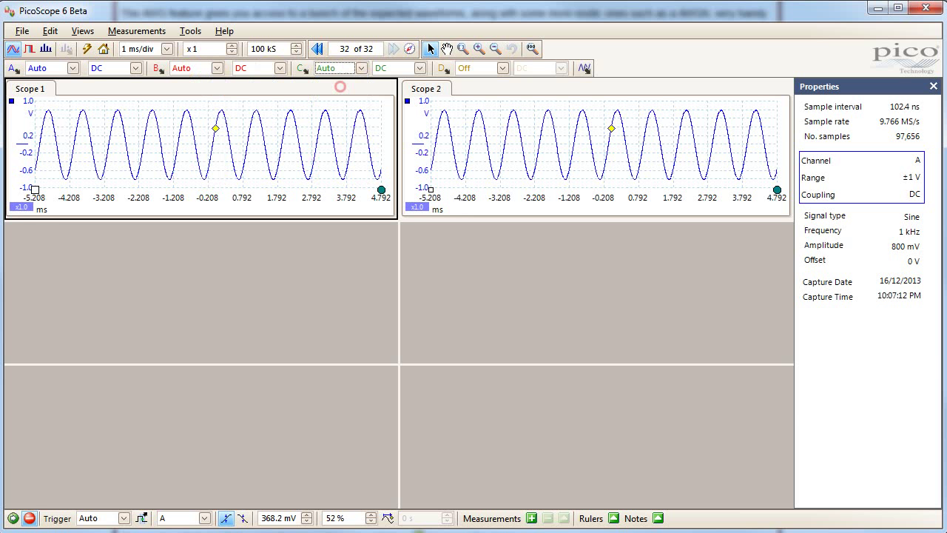
pyautogui.click(13, 516)
# - Hide channels A and B in the Scope 2 view so it shows only channel C
pyautogui.rightClick(576, 136)
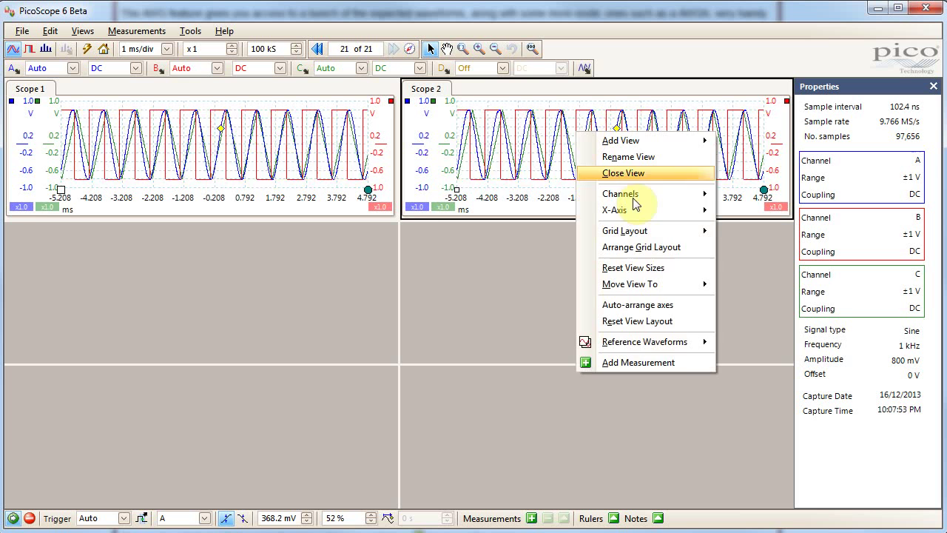
pyautogui.click(729, 196)
pyautogui.click(730, 213)
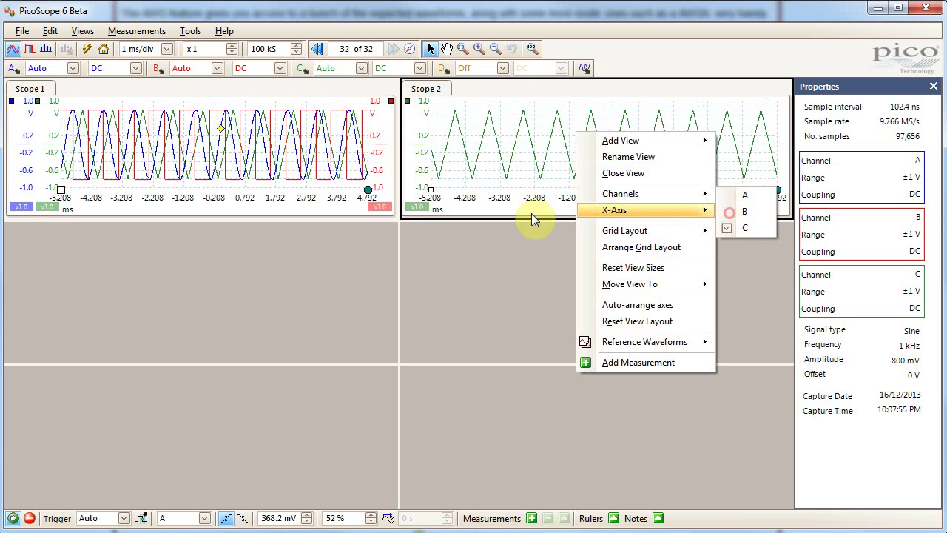
pyautogui.click(507, 245)
# - Add a third scope view and move it into the empty viewport below Scope 1
pyautogui.click(232, 195)
pyautogui.click(201, 252)
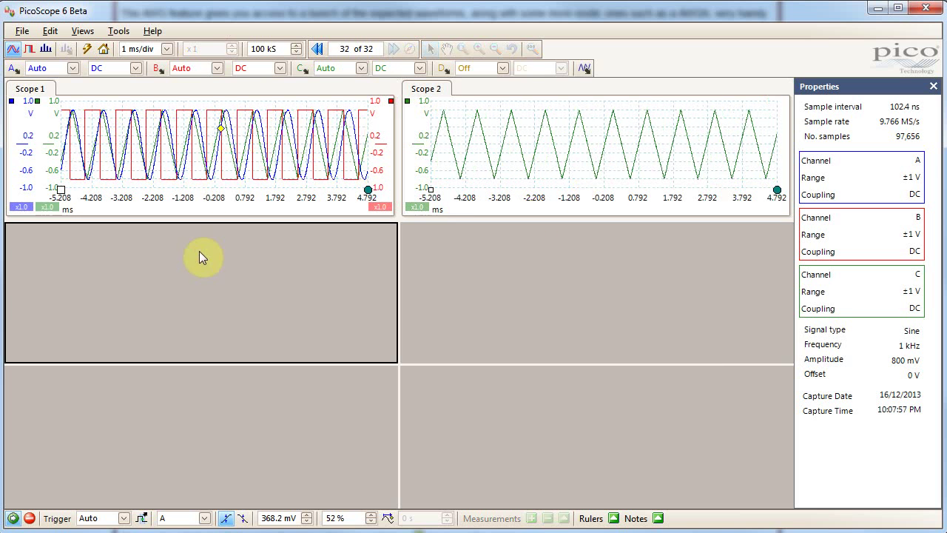
pyautogui.click(239, 182)
pyautogui.rightClick(239, 182)
pyautogui.moveTo(308, 190)
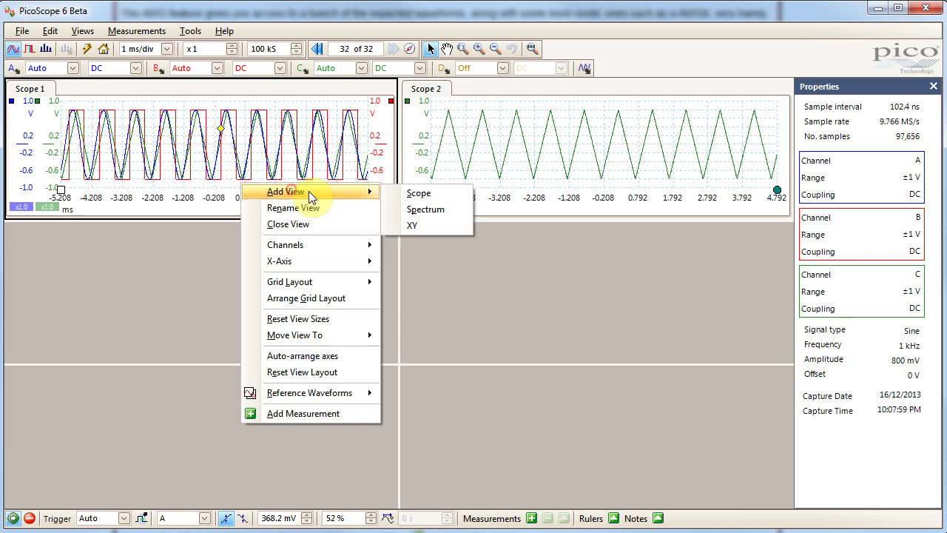
pyautogui.click(418, 193)
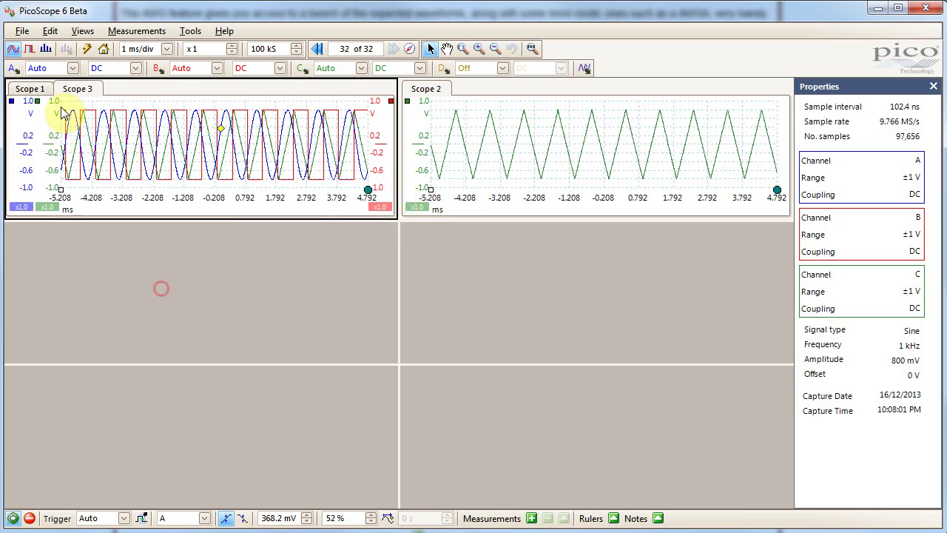
pyautogui.moveTo(76, 90); pyautogui.dragTo(84, 308)
# - Hide channels A and B in the Scope 3 view so it shows only channel C
pyautogui.rightClick(153, 290)
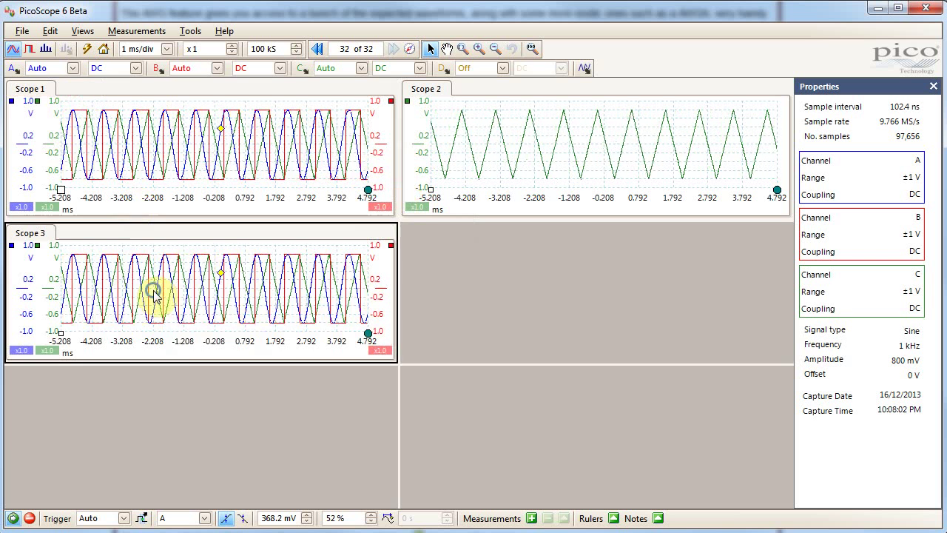
pyautogui.moveTo(222, 353)
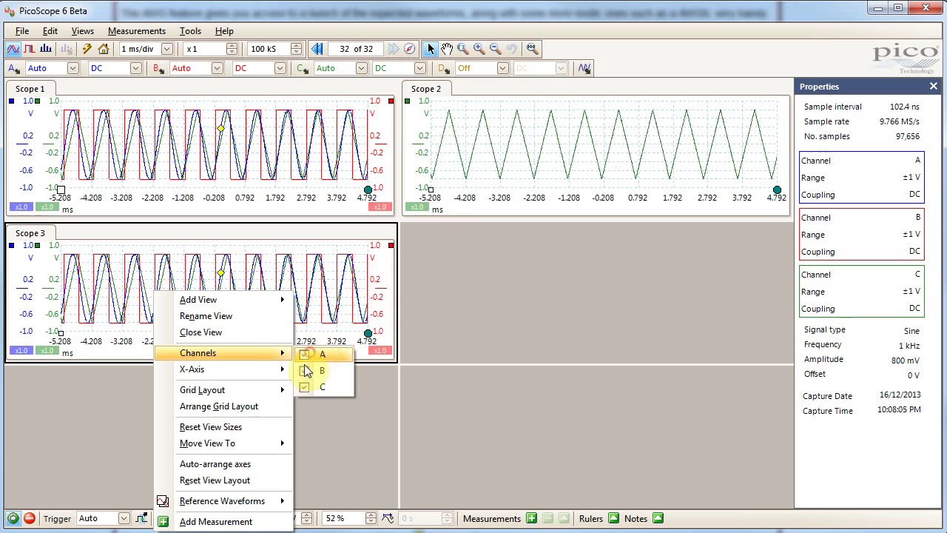
pyautogui.click(307, 371)
# - Hide channels B and C in the Scope 1 view so it shows only channel A
pyautogui.rightClick(239, 160)
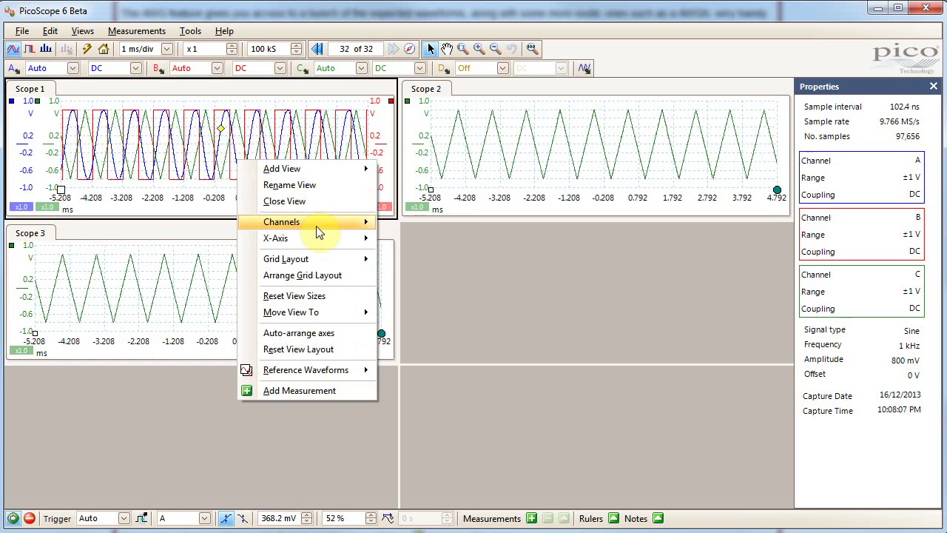
pyautogui.moveTo(316, 223)
pyautogui.click(400, 239)
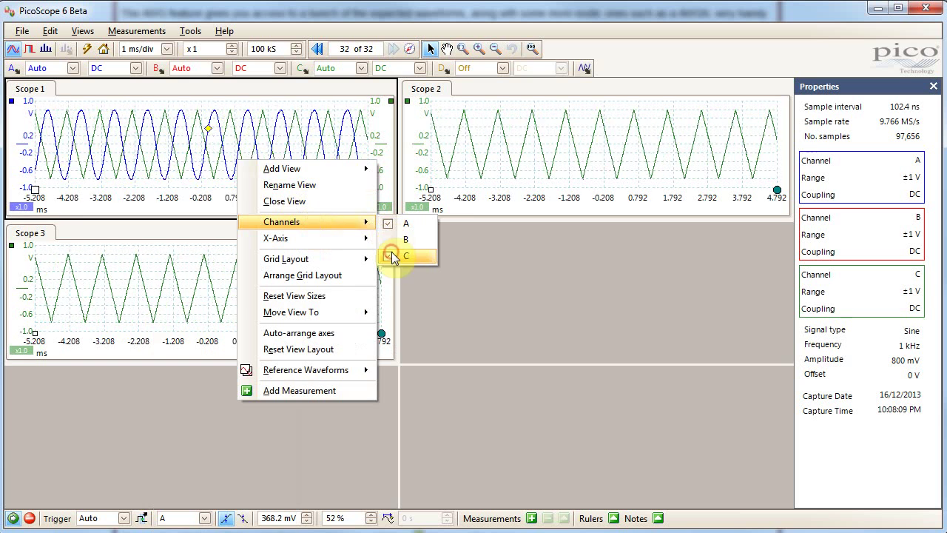
pyautogui.click(392, 256)
# - Show channel B instead of channel C in the Scope 2 view
pyautogui.rightClick(567, 152)
pyautogui.moveTo(629, 214)
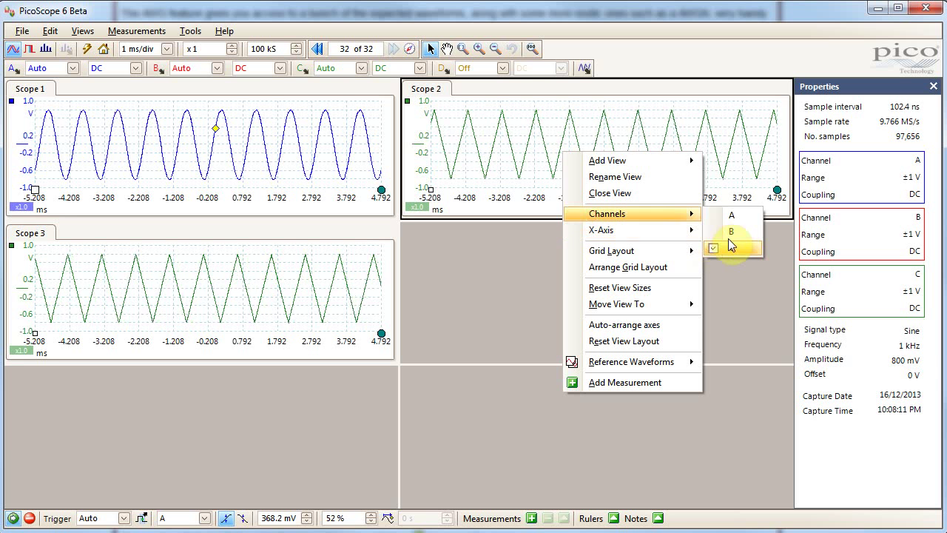
pyautogui.click(731, 230)
pyautogui.click(730, 247)
pyautogui.click(454, 274)
pyautogui.click(453, 274)
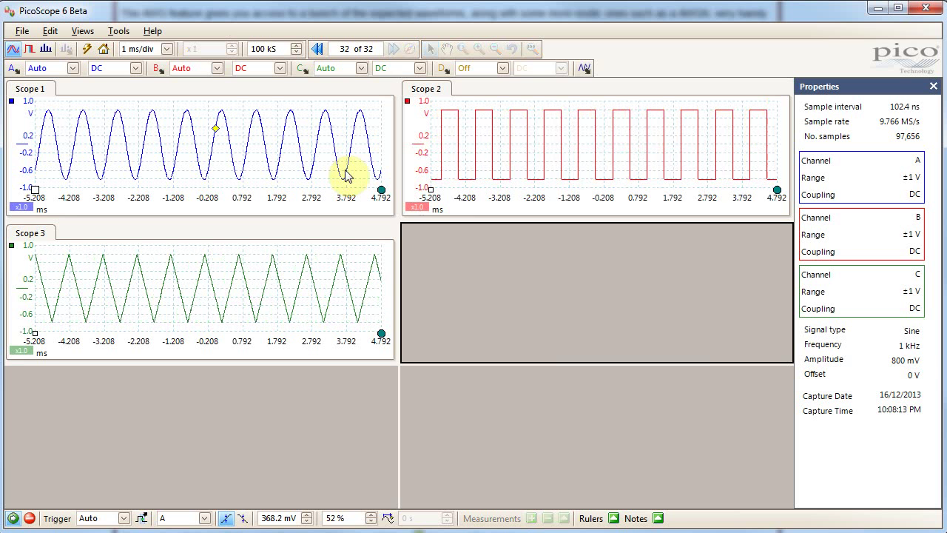
pyautogui.click(46, 48)
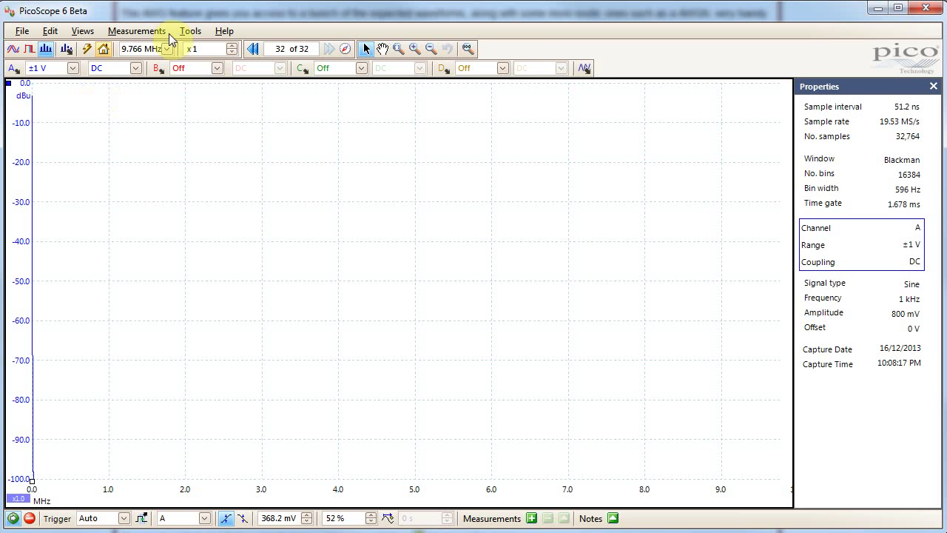
pyautogui.click(13, 48)
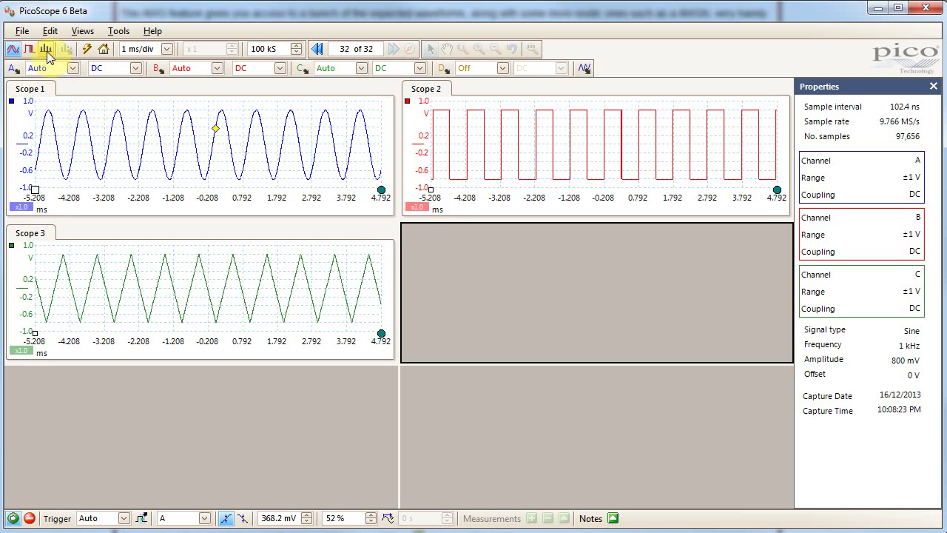
pyautogui.click(536, 285)
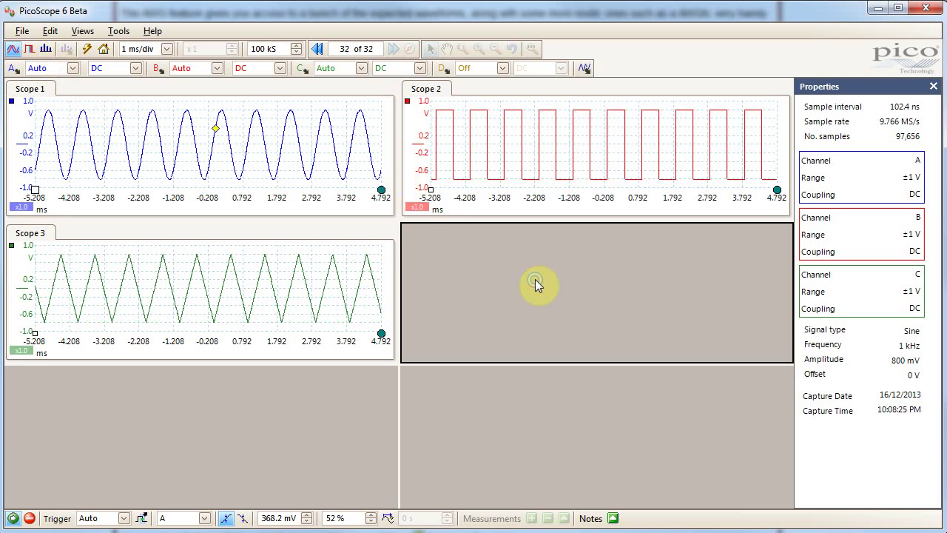
pyautogui.rightClick(260, 281)
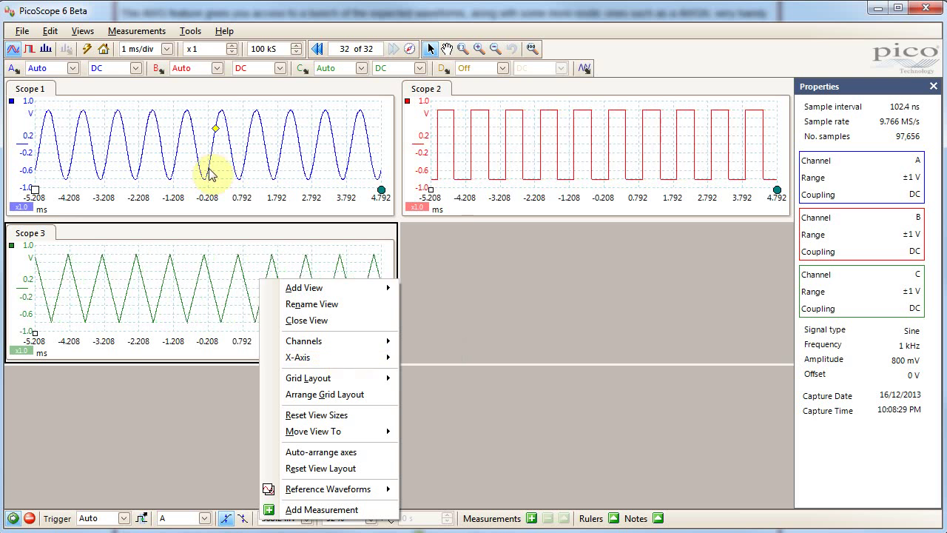
# - Add a spectrum view and move it into the empty viewport beside Scope 3
pyautogui.click(189, 31)
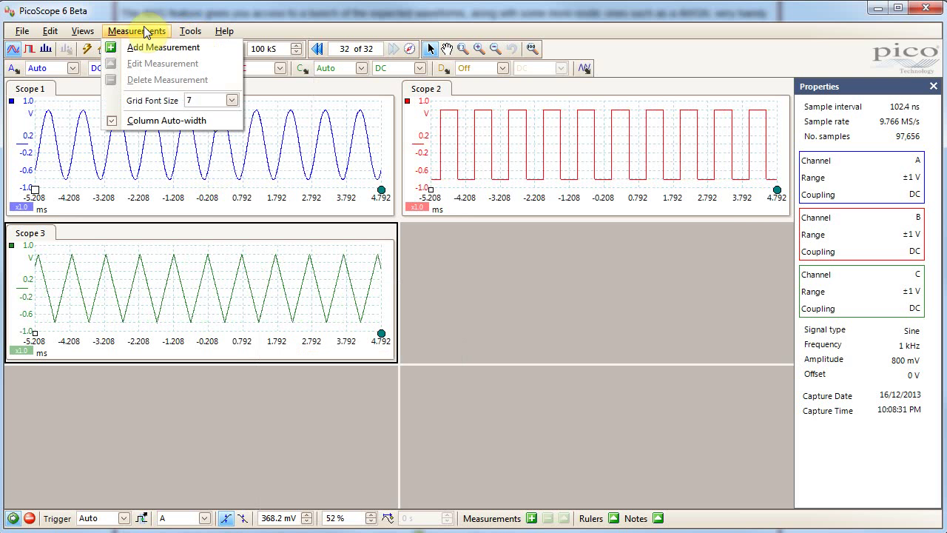
pyautogui.moveTo(74, 33)
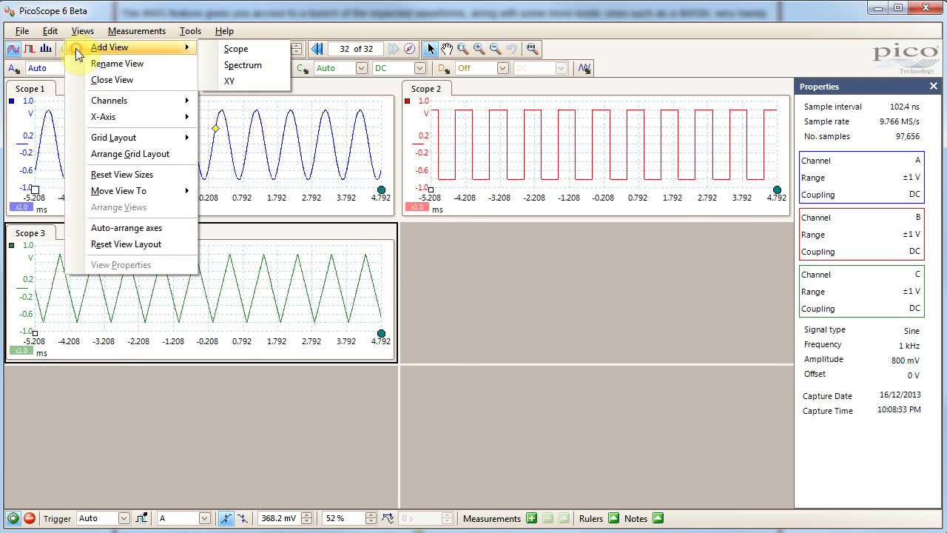
pyautogui.click(247, 67)
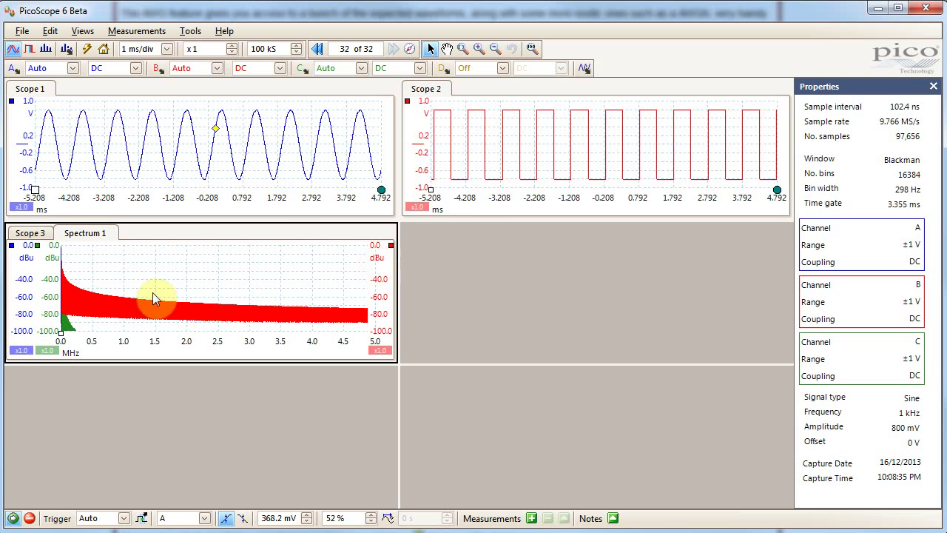
pyautogui.moveTo(511, 220); pyautogui.dragTo(520, 262)
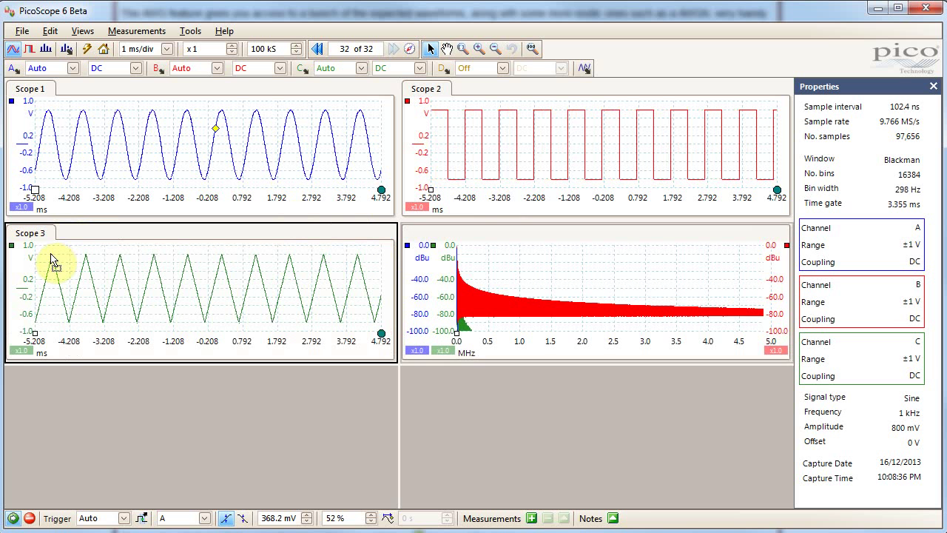
# - Limit the Spectrum 1 view to channel B by hiding channels A and C
pyautogui.rightClick(493, 308)
pyautogui.click(572, 370)
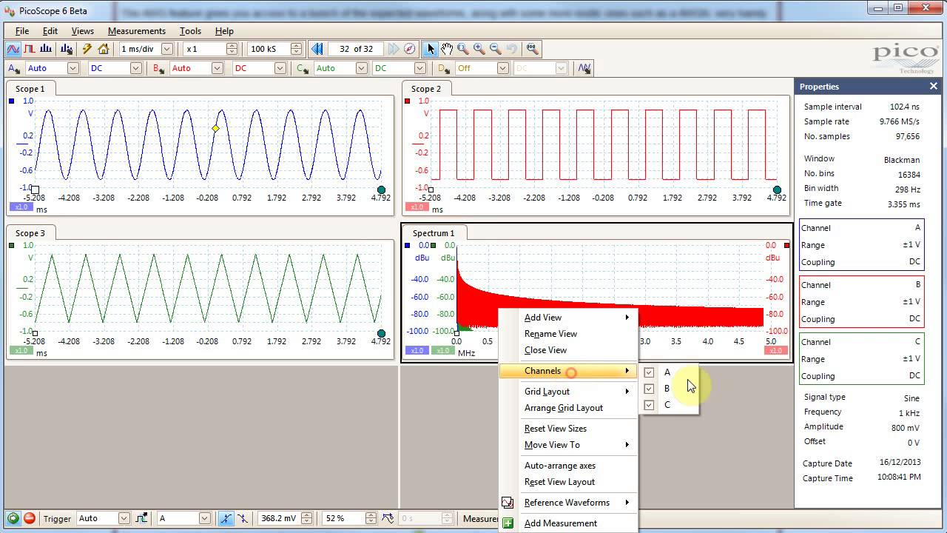
pyautogui.click(664, 373)
pyautogui.click(658, 388)
pyautogui.click(653, 405)
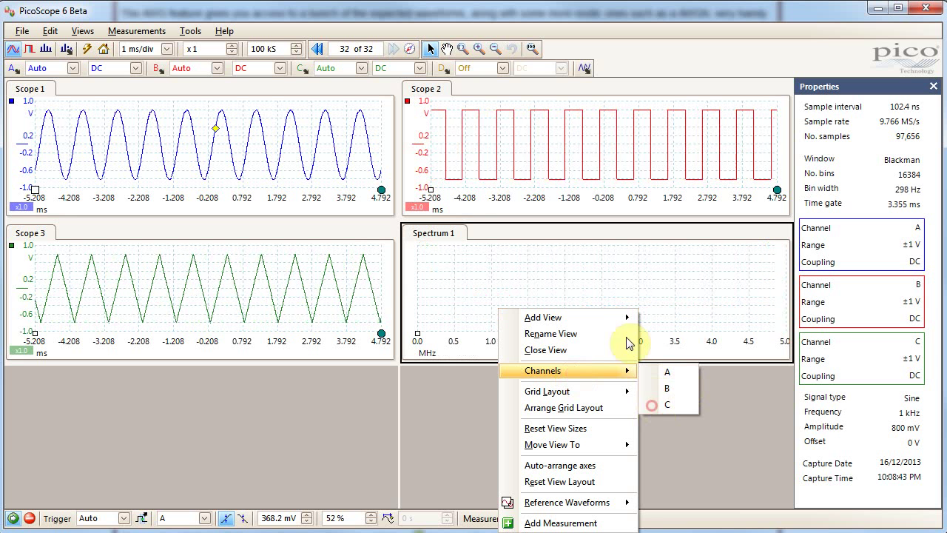
pyautogui.click(654, 388)
pyautogui.click(656, 299)
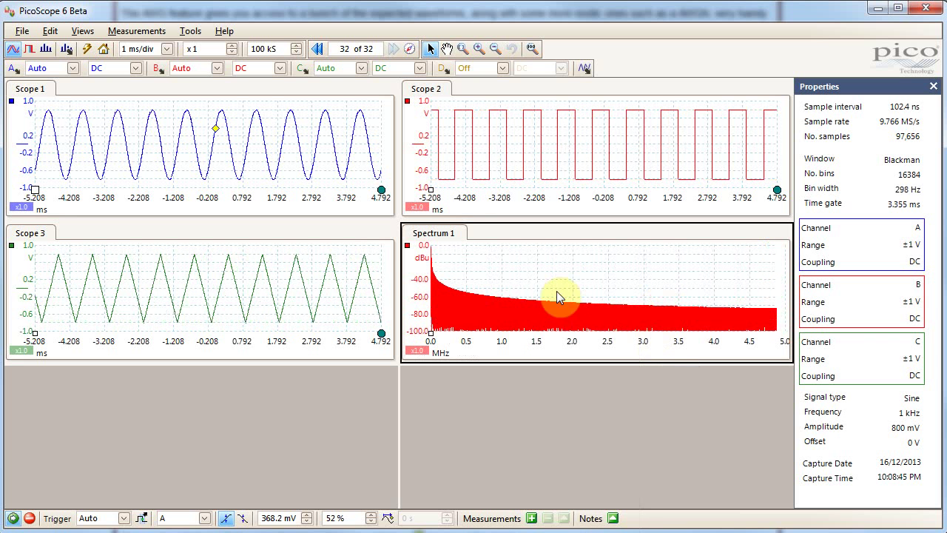
# - Set the number of spectrum bins to 524288 for the Spectrum 1 view
pyautogui.click(65, 50)
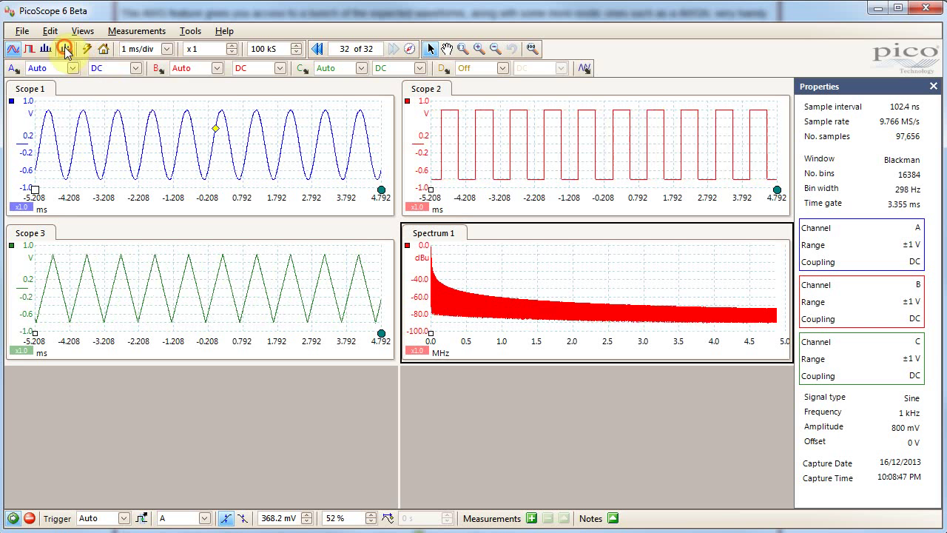
pyautogui.click(185, 69)
pyautogui.click(182, 194)
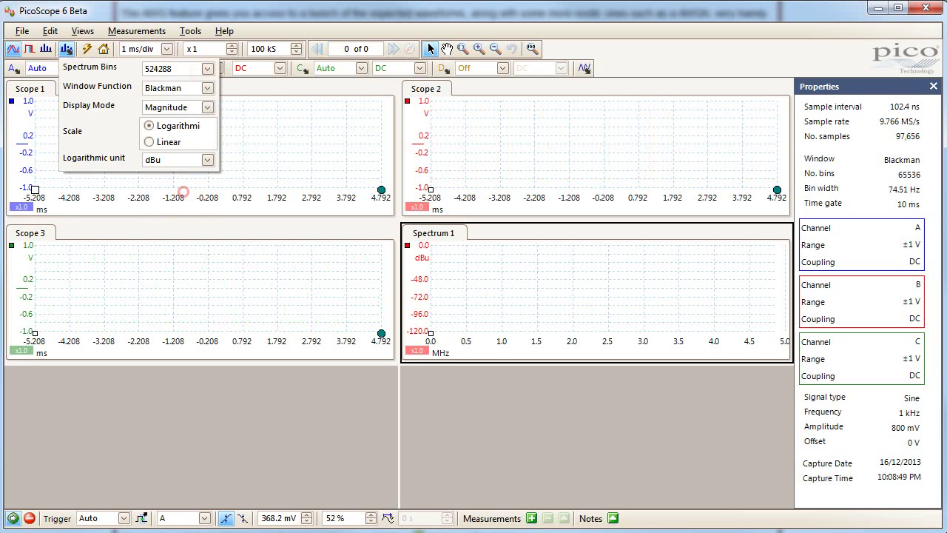
pyautogui.click(508, 250)
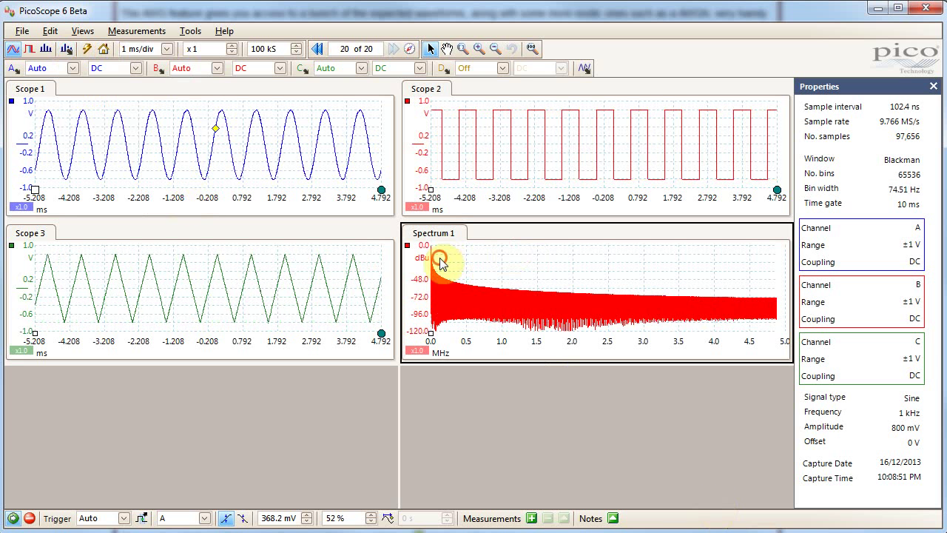
# - Zoom Spectrum 1 into the range of about 80 to 115 kHz and check which channels it offers as reference waveforms
pyautogui.click(462, 48)
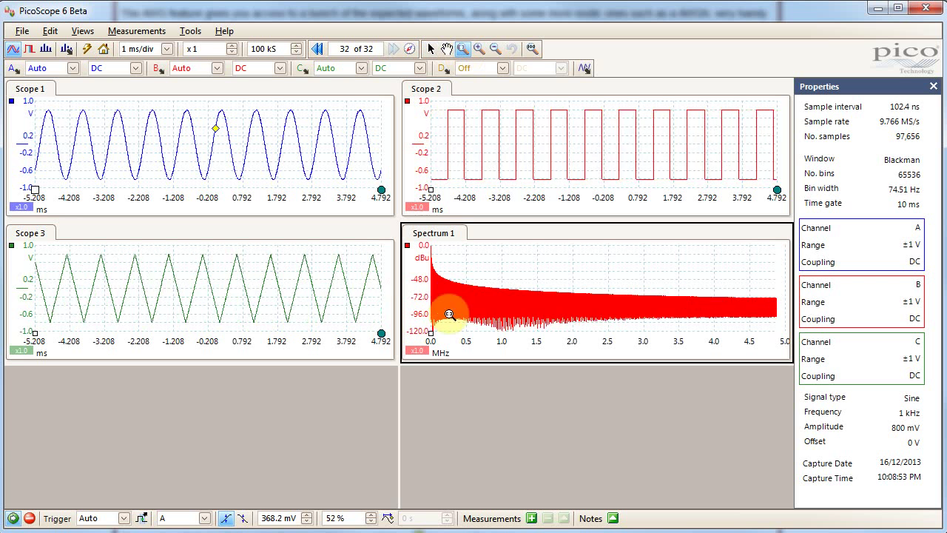
pyautogui.moveTo(436, 255); pyautogui.dragTo(472, 324)
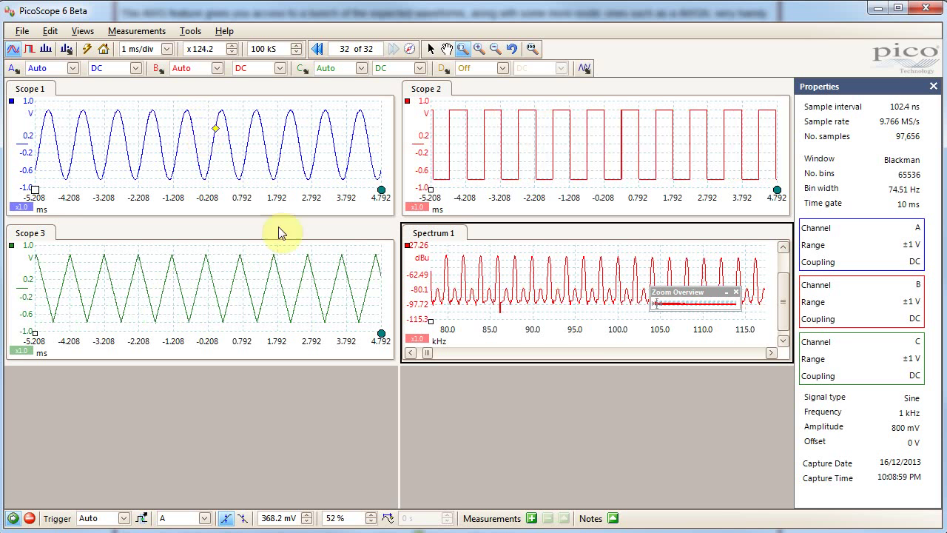
pyautogui.rightClick(459, 292)
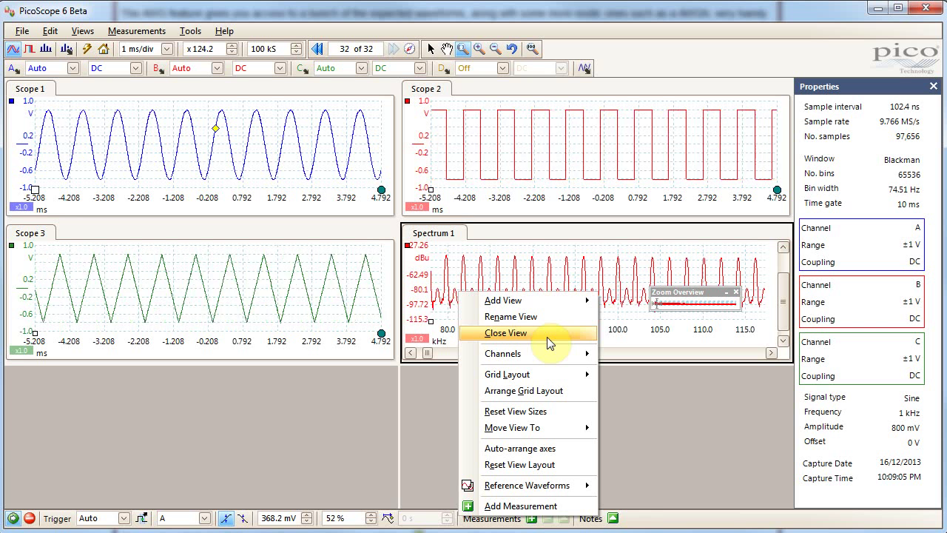
pyautogui.moveTo(541, 489)
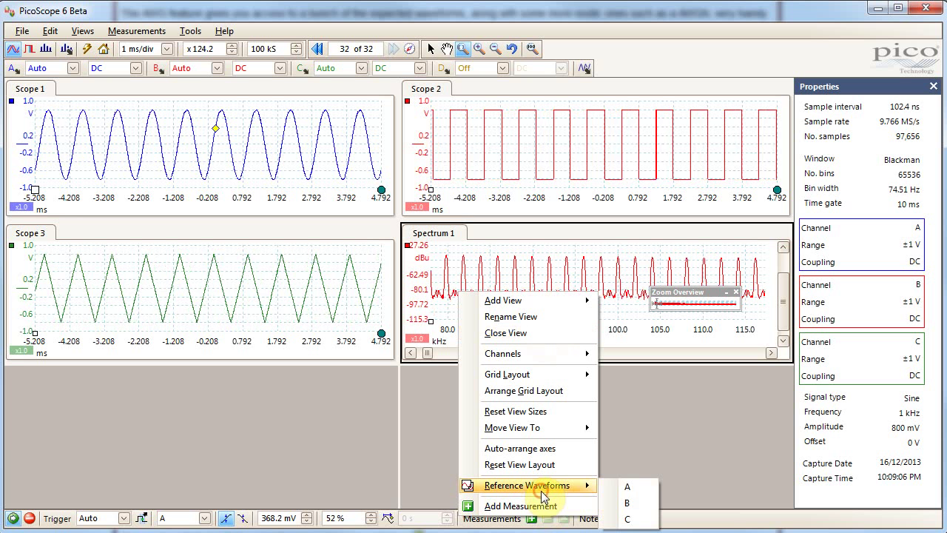
pyautogui.click(669, 444)
# - Add a reference waveform of channel A to the Scope 2 view
pyautogui.rightClick(603, 148)
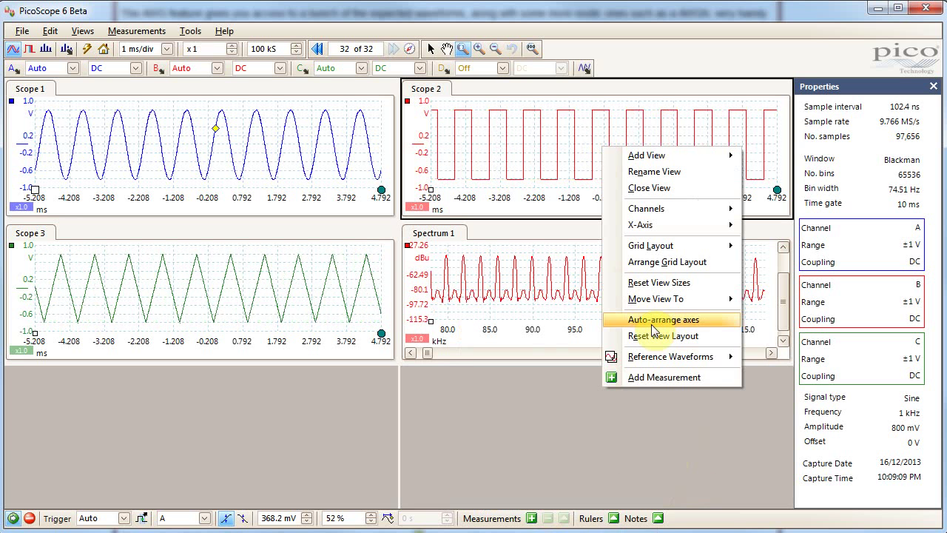
pyautogui.moveTo(710, 359)
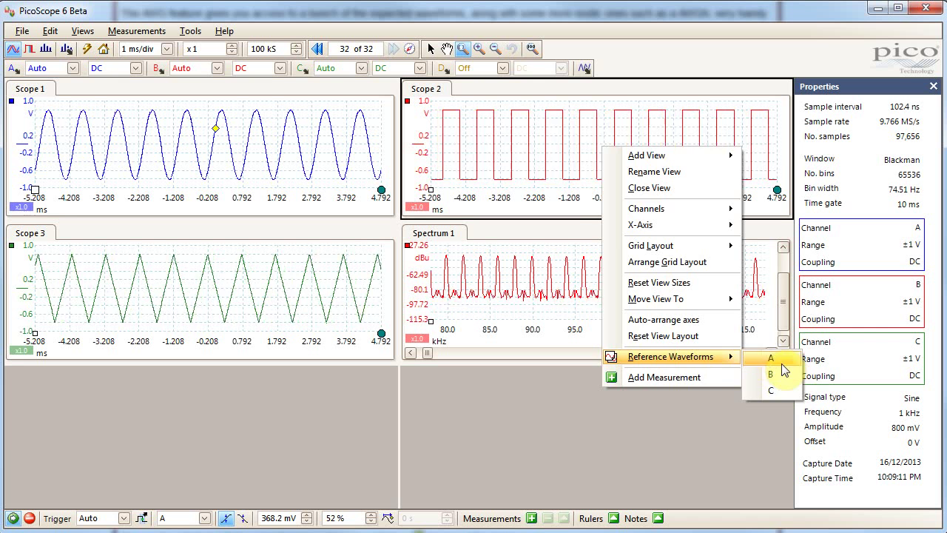
pyautogui.click(777, 358)
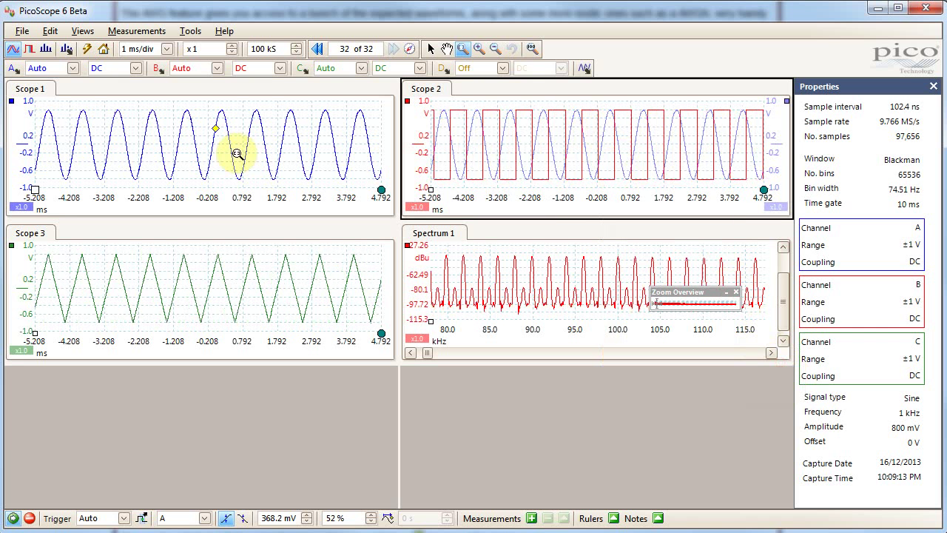